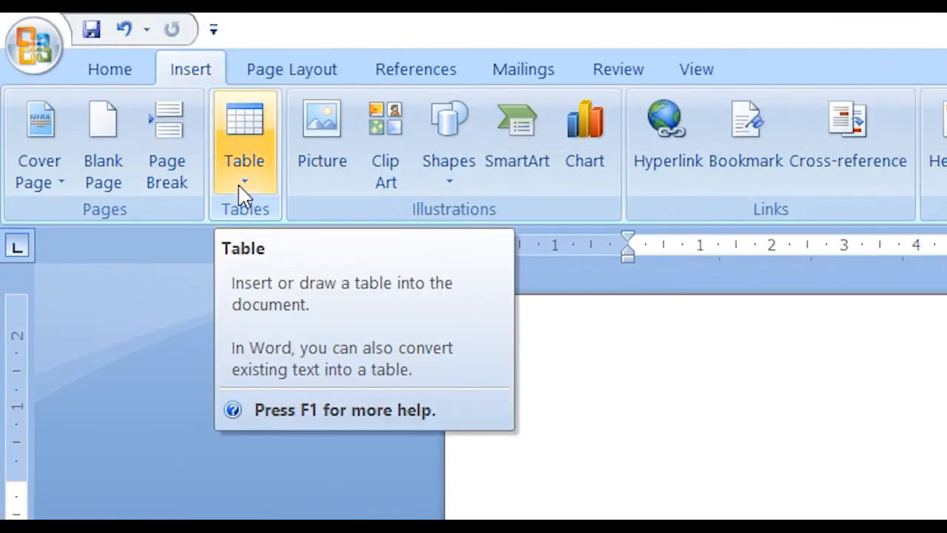
- Insert a table with four columns and four rows, and cut the whole table from the document
{"action": "left_click", "coordinate": [240, 188]}
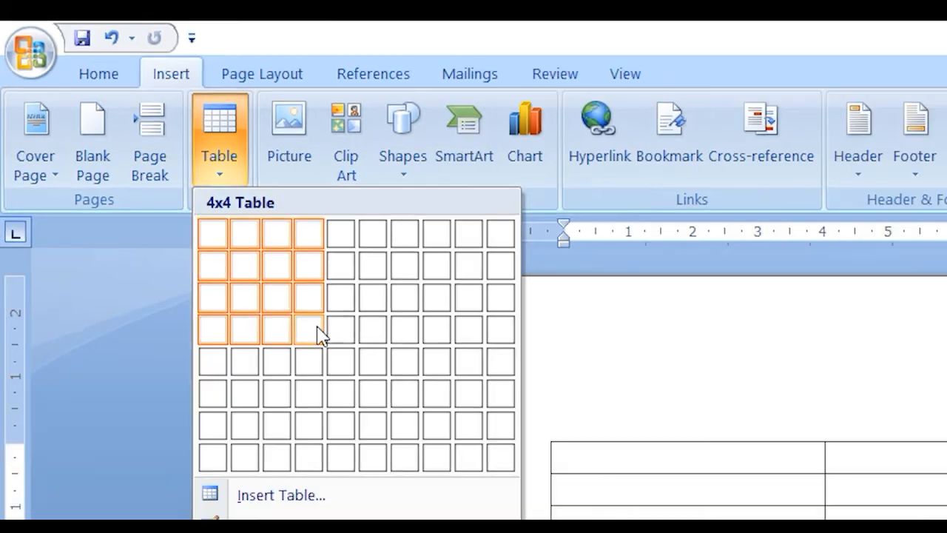
{"action": "left_click", "coordinate": [353, 371]}
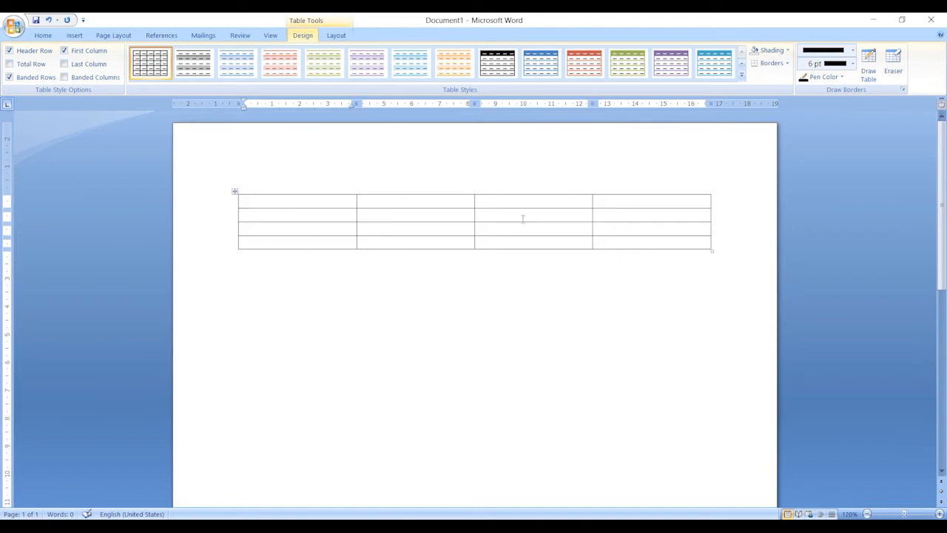
{"action": "left_click", "coordinate": [235, 194]}
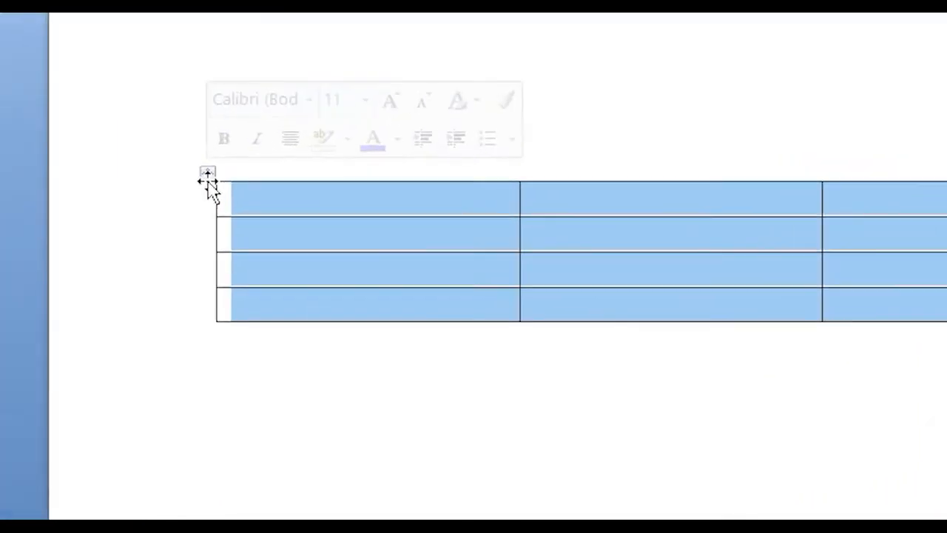
{"action": "right_click", "coordinate": [235, 194]}
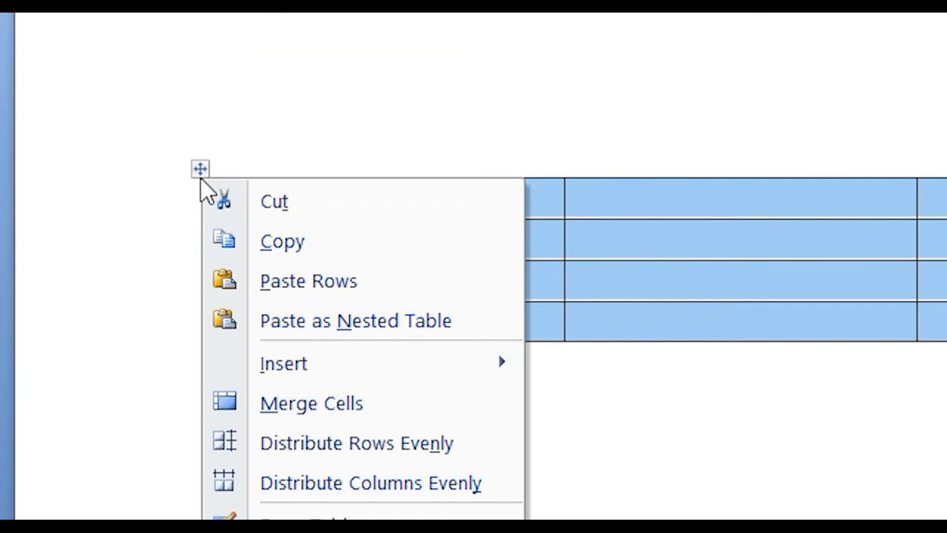
{"action": "left_click", "coordinate": [245, 195]}
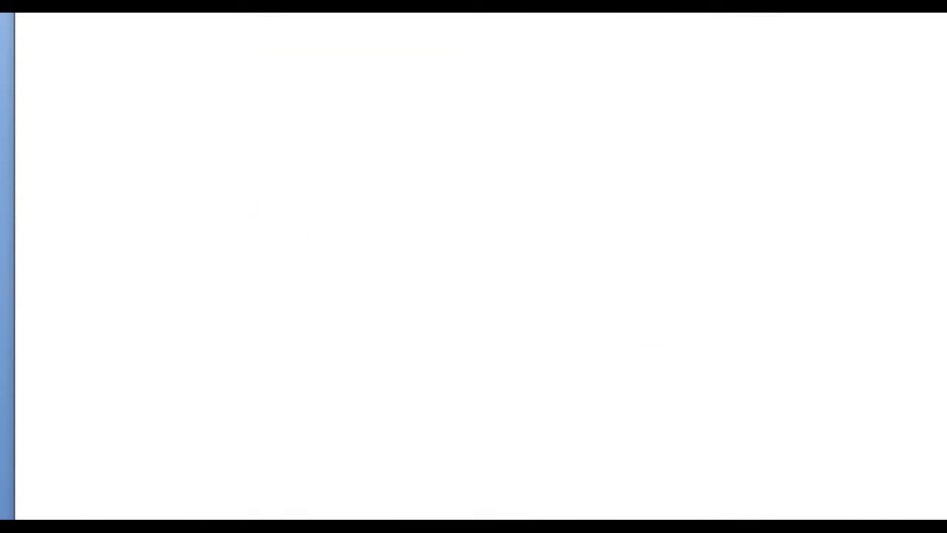
- Insert a table by specifying its dimensions as 4 columns and 3 rows
{"action": "key", "text": "alt+n"}
{"action": "key", "text": "t"}
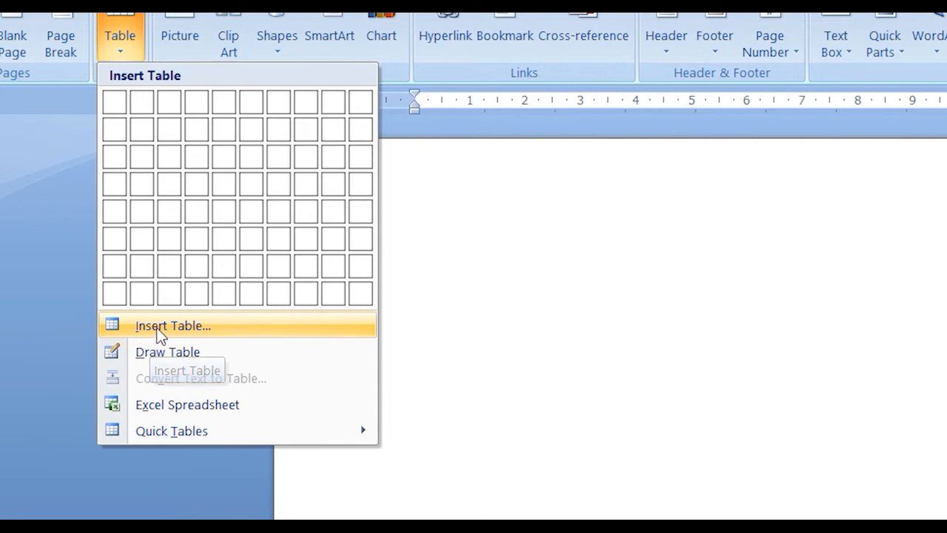
{"action": "left_click", "coordinate": [157, 326]}
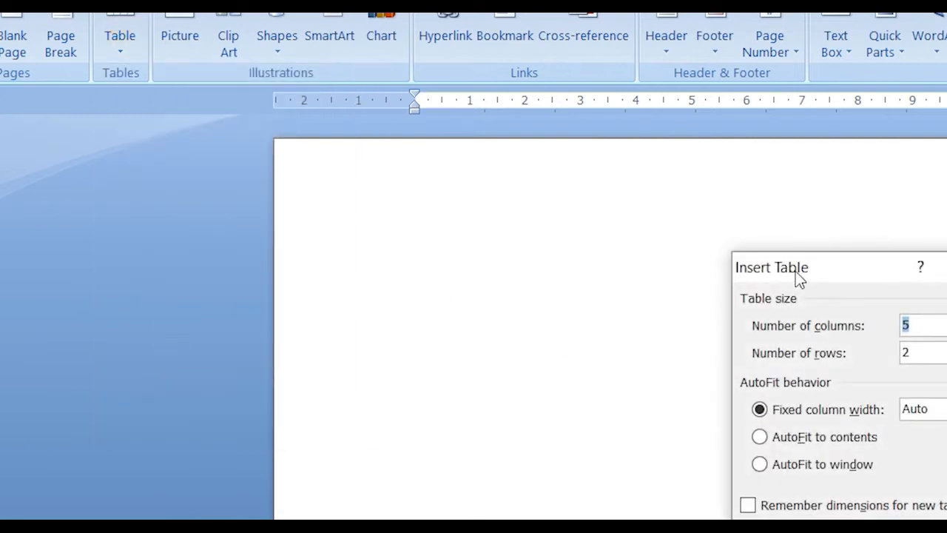
{"action": "left_click_drag", "start_coordinate": [795, 270], "coordinate": [662, 234]}
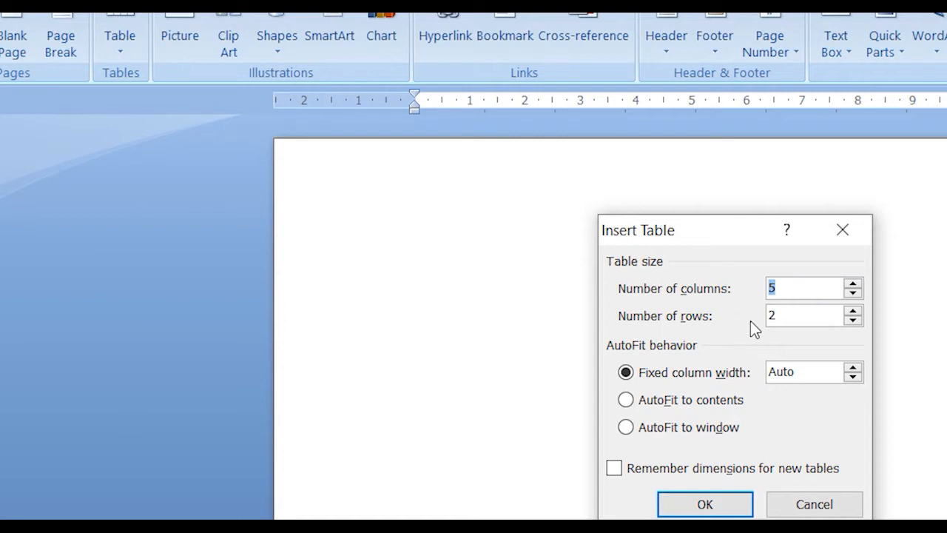
{"action": "type", "text": "4"}
{"action": "key", "text": "Tab"}
{"action": "left_click", "coordinate": [703, 505]}
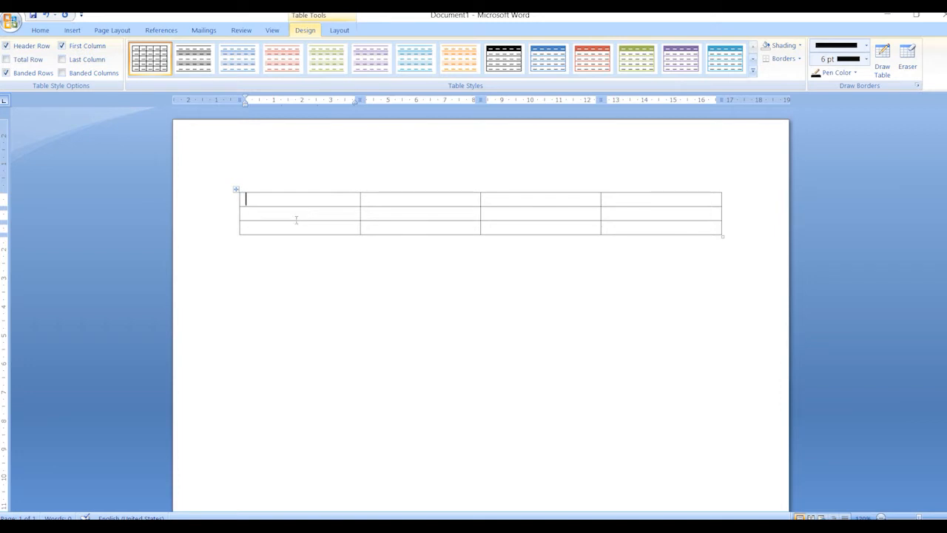
- Append a row after the table's last cell, and add another row beneath it with Insert Rows Below
{"action": "left_click", "coordinate": [703, 227]}
{"action": "key", "text": "Tab"}
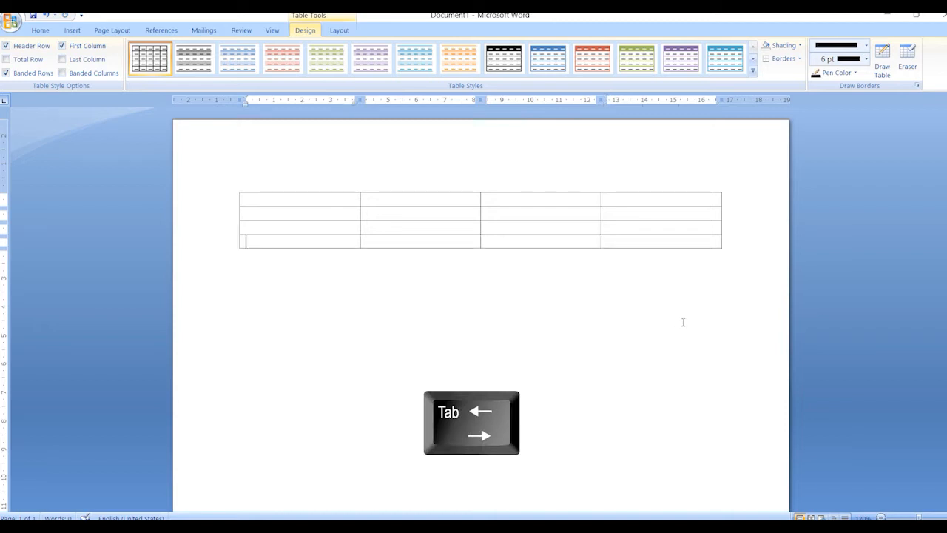
{"action": "left_click", "coordinate": [643, 242]}
{"action": "right_click", "coordinate": [619, 243]}
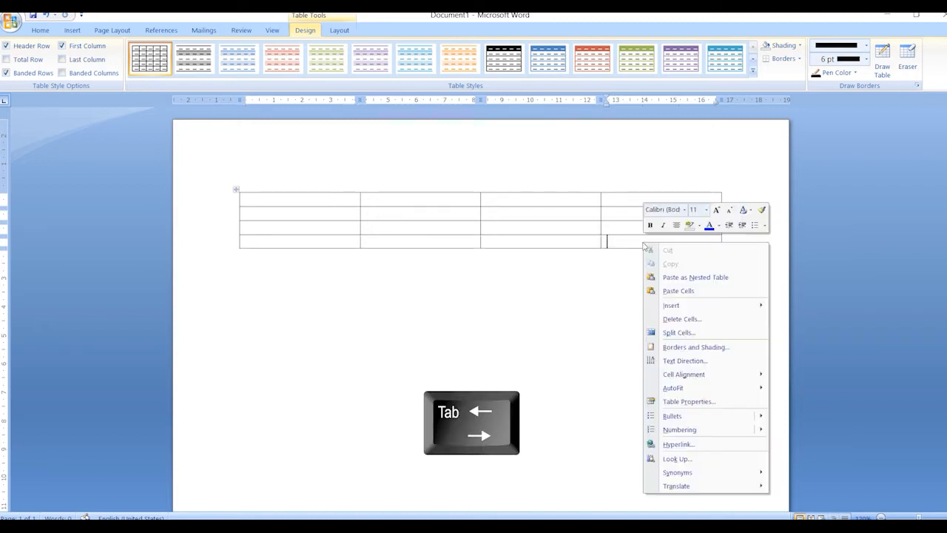
{"action": "mouse_move", "coordinate": [636, 311]}
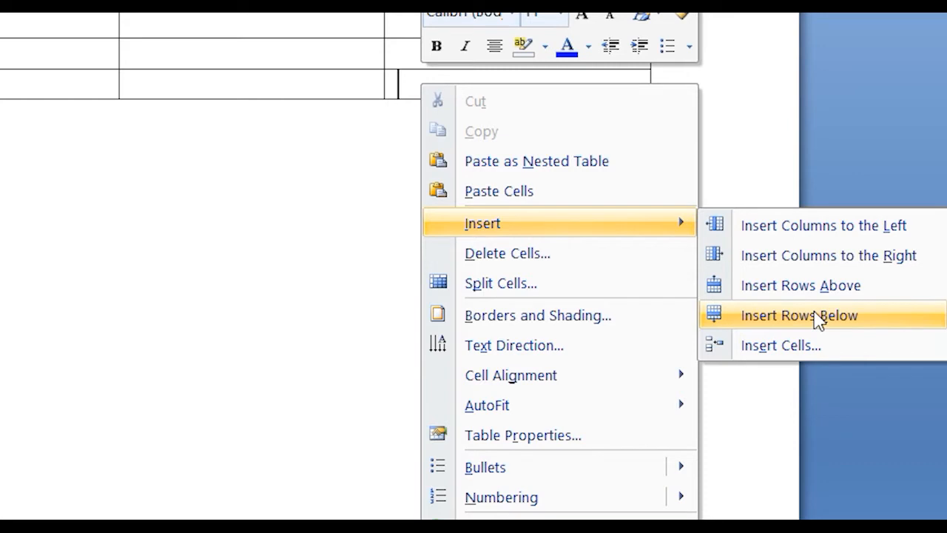
{"action": "left_click", "coordinate": [817, 317]}
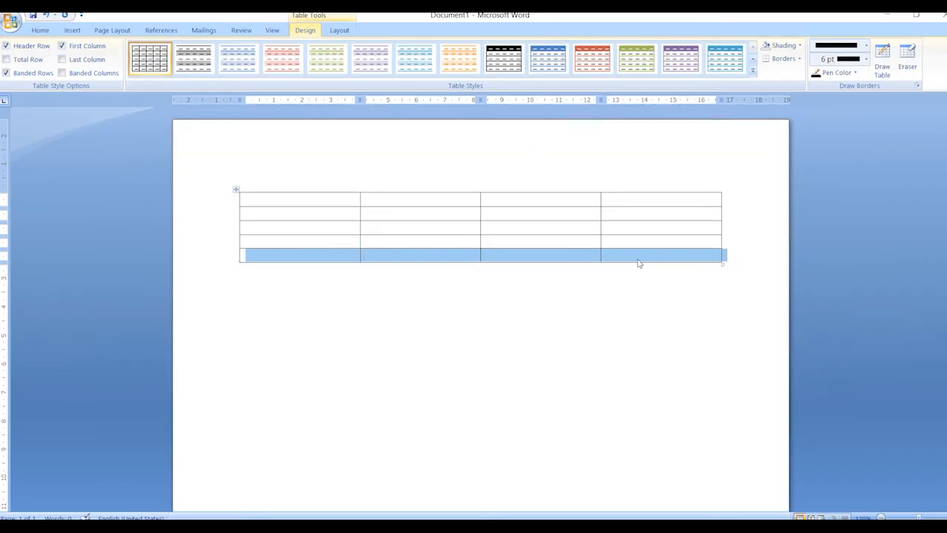
{"action": "left_click", "coordinate": [637, 258]}
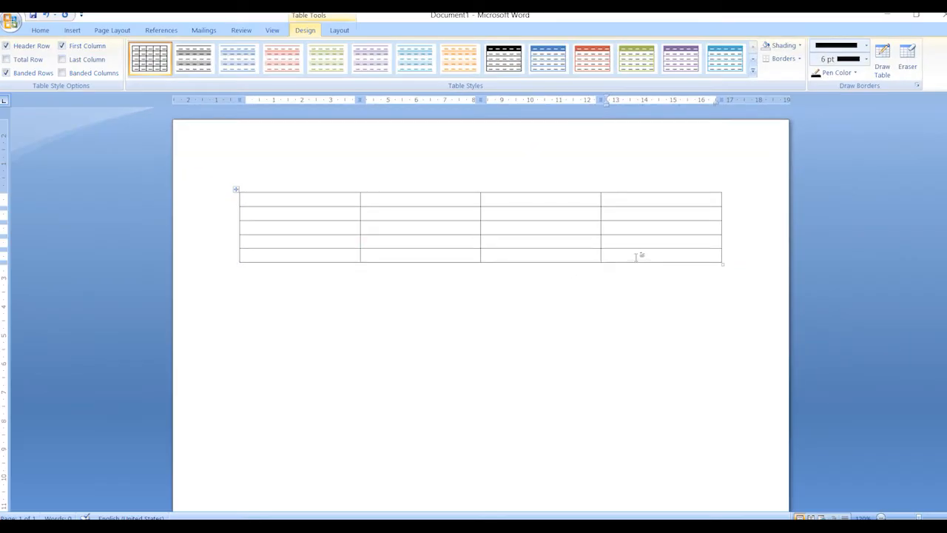
{"action": "left_click", "coordinate": [642, 238]}
- Add a column after the table's last column with Insert Columns to the Right
{"action": "left_click", "coordinate": [323, 242]}
{"action": "left_click_drag", "start_coordinate": [296, 199], "coordinate": [297, 247]}
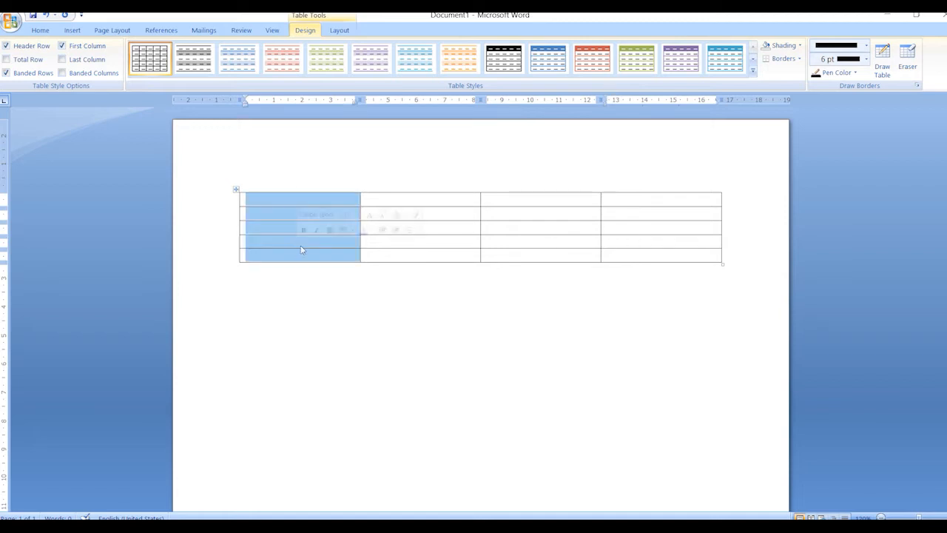
{"action": "left_click_drag", "start_coordinate": [664, 203], "coordinate": [670, 261]}
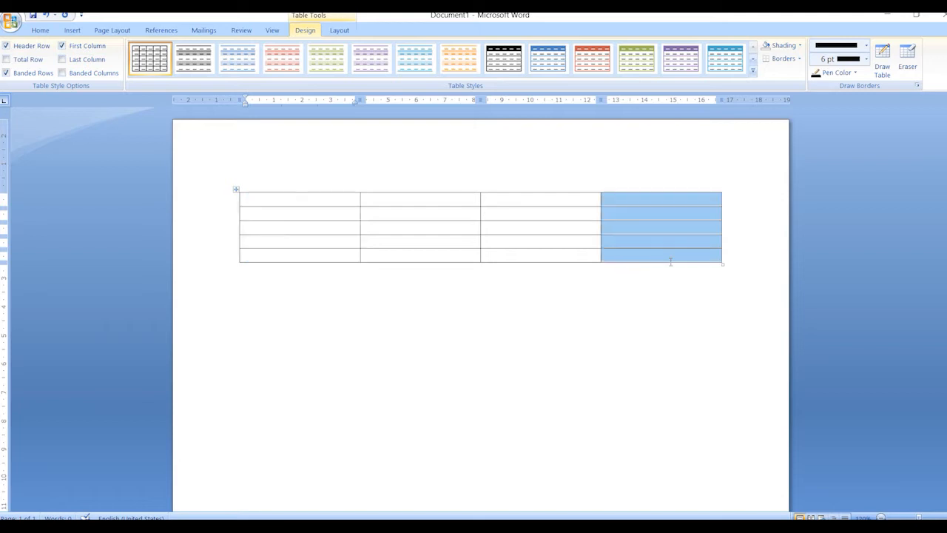
{"action": "left_click", "coordinate": [644, 198]}
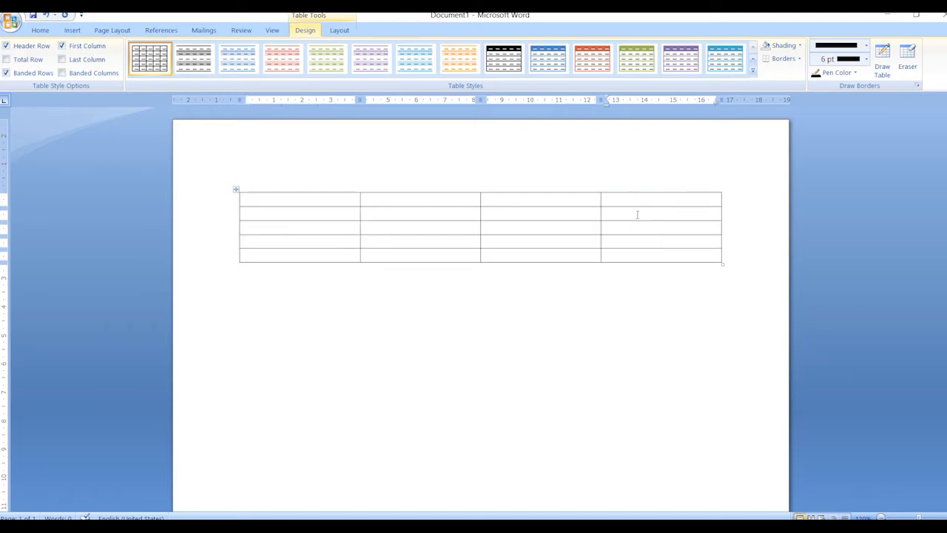
{"action": "right_click", "coordinate": [698, 200]}
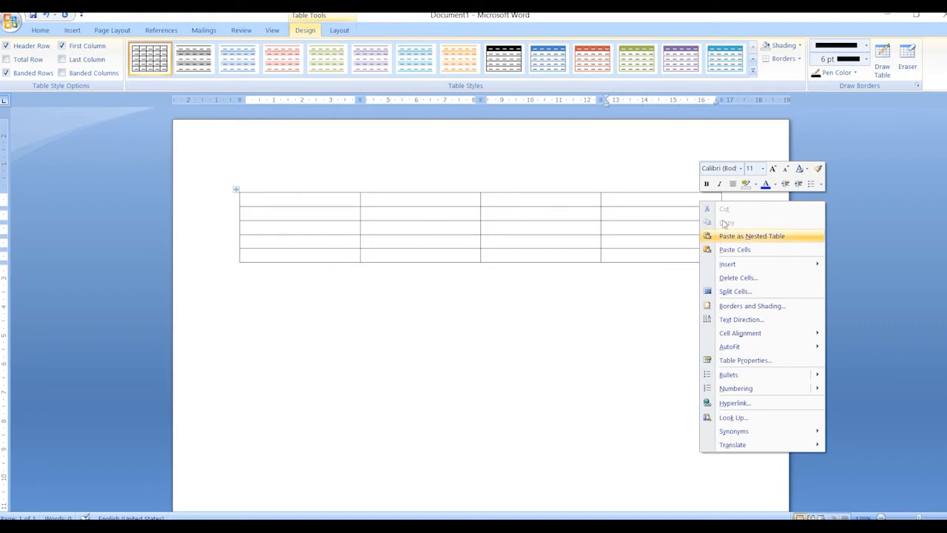
{"action": "mouse_move", "coordinate": [781, 266]}
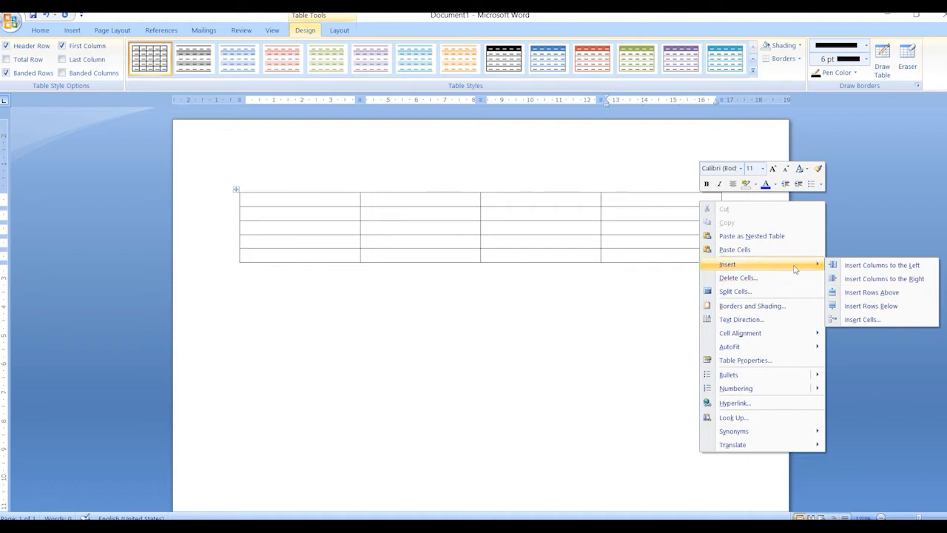
{"action": "left_click", "coordinate": [902, 278]}
{"action": "left_click", "coordinate": [651, 233]}
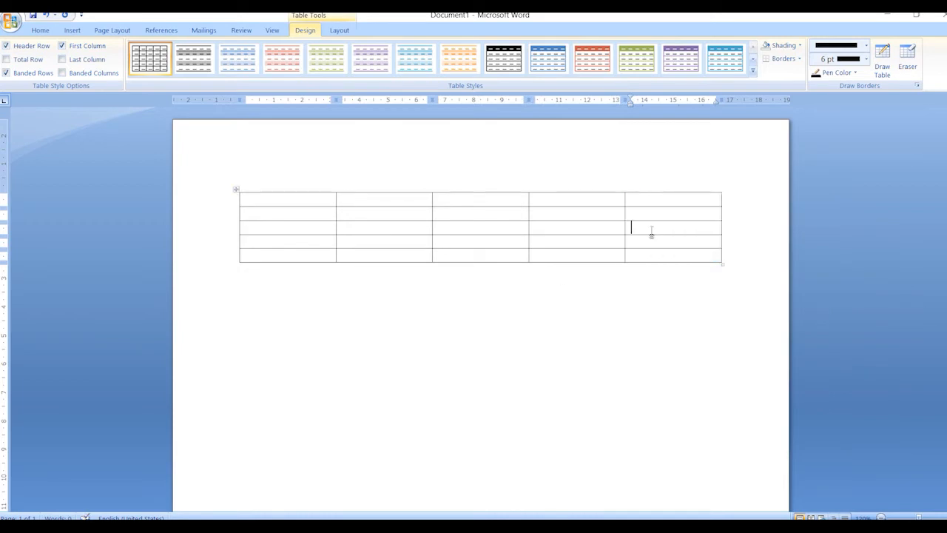
- Enter the numbers 1 to 5 down the cells of the table's first column
{"action": "left_click", "coordinate": [455, 241]}
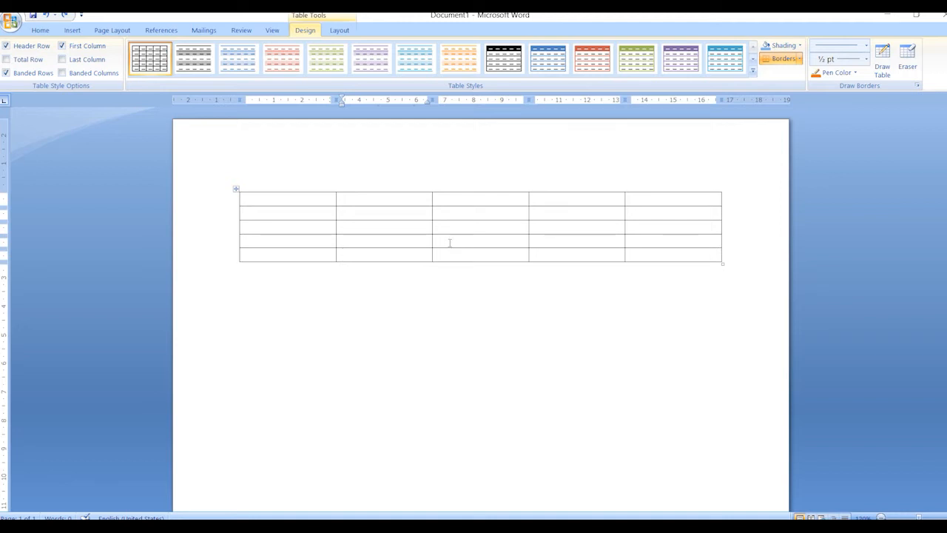
{"action": "left_click", "coordinate": [285, 202]}
{"action": "type", "text": "1"}
{"action": "key", "text": "Down"}
{"action": "type", "text": "2"}
{"action": "key", "text": "Down"}
{"action": "type", "text": "3"}
{"action": "key", "text": "Down"}
{"action": "type", "text": "4"}
{"action": "key", "text": "Down"}
{"action": "type", "text": "5"}
- Move the insertion point cell by cell through the table, forward, backward, up and down
{"action": "key", "text": "Up"}
{"action": "key", "text": "Up"}
{"action": "key", "text": "Up"}
{"action": "key", "text": "Up"}
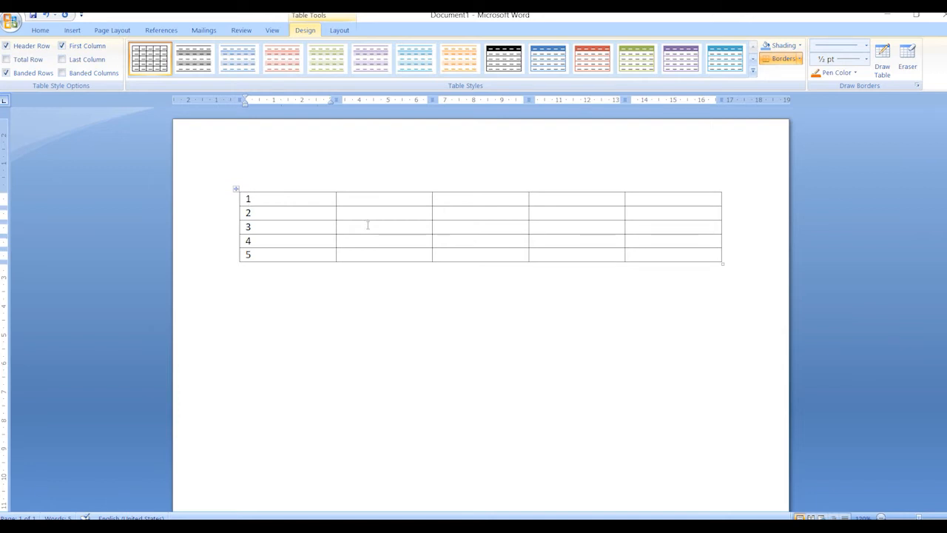
{"action": "key", "text": "Right"}
{"action": "key", "text": "Down"}
{"action": "key", "text": "Up"}
{"action": "key", "text": "Left"}
{"action": "key", "text": "Down"}
{"action": "key", "text": "Right"}
{"action": "key", "text": "Left"}
{"action": "key", "text": "Up"}
{"action": "key", "text": "Tab"}
{"action": "key", "text": "Tab"}
{"action": "key", "text": "shift+Tab"}
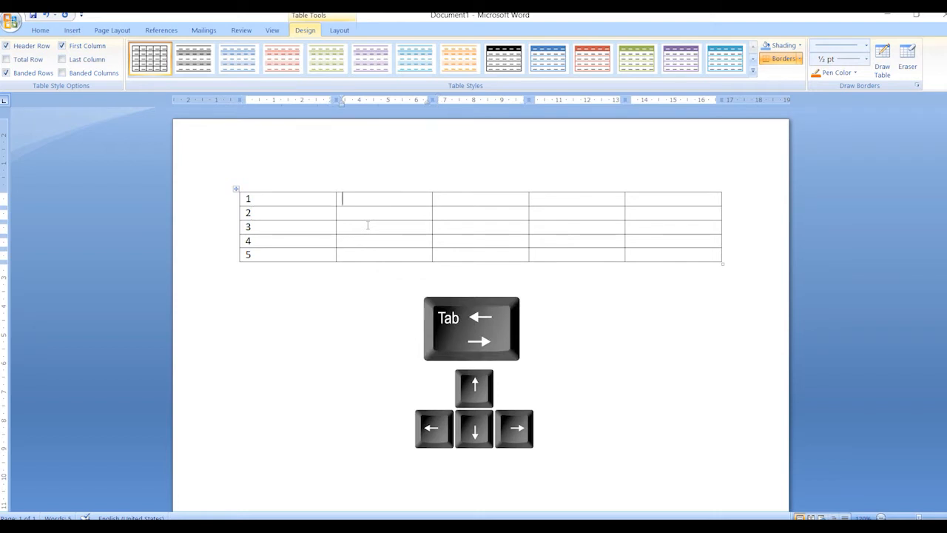
{"action": "key", "text": "Tab"}
{"action": "key", "text": "Down"}
{"action": "key", "text": "Tab"}
{"action": "key", "text": "Tab"}
{"action": "key", "text": "Tab"}
{"action": "key", "text": "Tab"}
{"action": "key", "text": "Tab"}
{"action": "key", "text": "Tab"}
{"action": "key", "text": "Tab"}
{"action": "key", "text": "Tab"}
{"action": "key", "text": "Tab"}
{"action": "key", "text": "Tab"}
{"action": "key", "text": "Tab"}
{"action": "key", "text": "Tab"}
{"action": "key", "text": "Tab"}
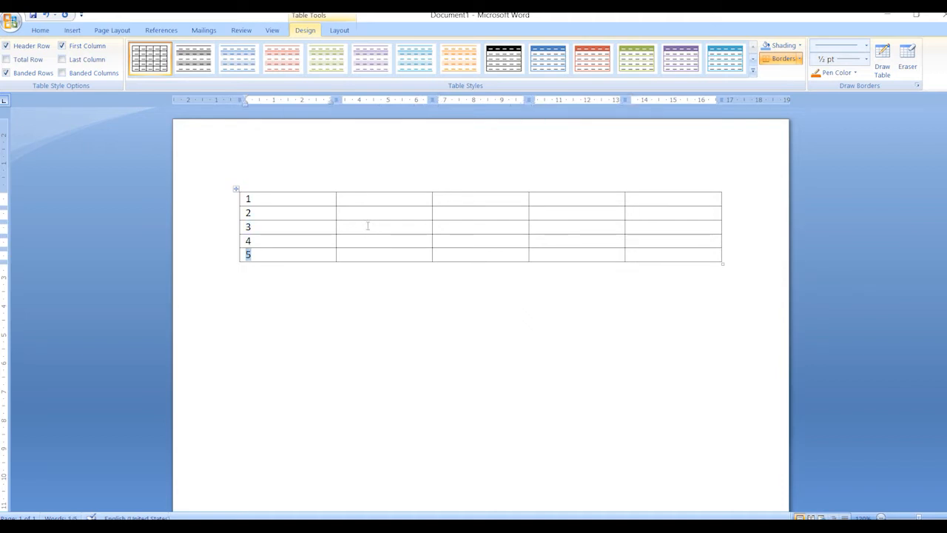
{"action": "left_click", "coordinate": [488, 213]}
{"action": "left_click", "coordinate": [393, 198]}
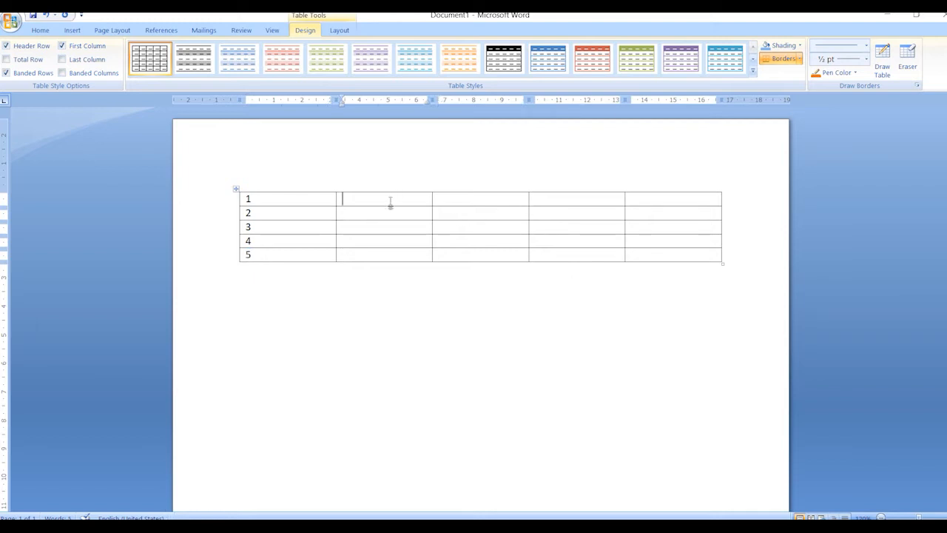
- Clear the numbers from the first column and enter the heading "Srl no" in its first cell
{"action": "left_click_drag", "start_coordinate": [269, 205], "coordinate": [269, 241]}
{"action": "key", "text": "ctrl+z"}
{"action": "left_click_drag", "start_coordinate": [281, 202], "coordinate": [290, 257]}
{"action": "key", "text": "Delete"}
{"action": "type", "text": "Srl no"}
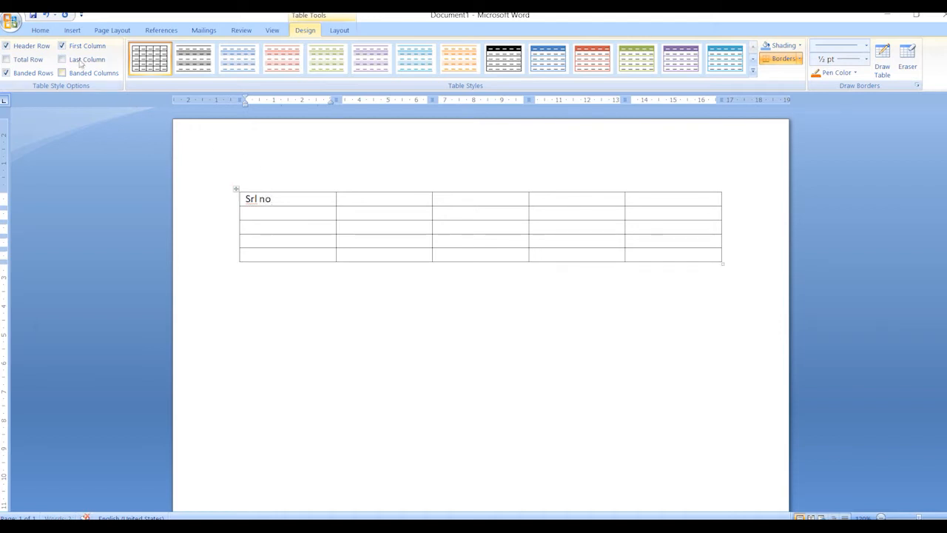
- Apply the (1), (2), (3) numbering format to the four cells below the "Srl no" heading
{"action": "left_click", "coordinate": [46, 32]}
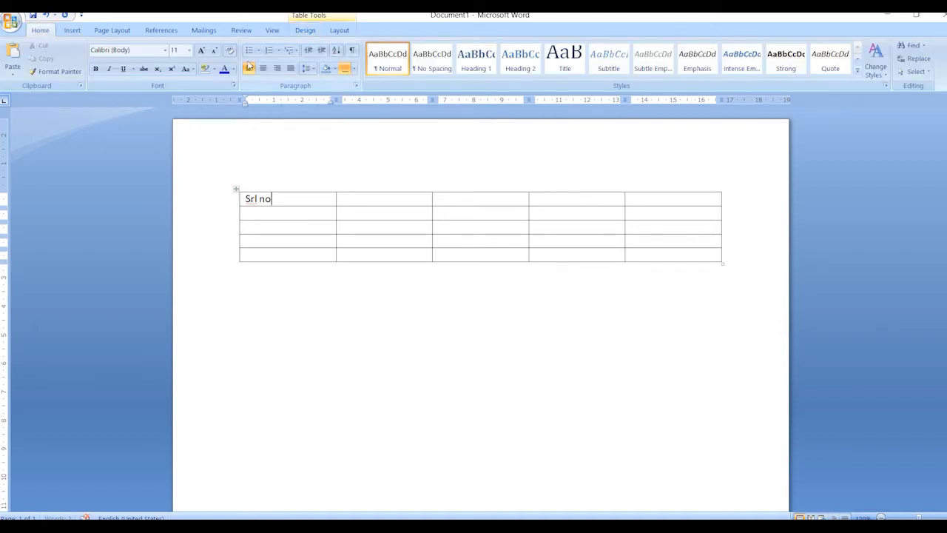
{"action": "left_click_drag", "start_coordinate": [272, 216], "coordinate": [275, 255]}
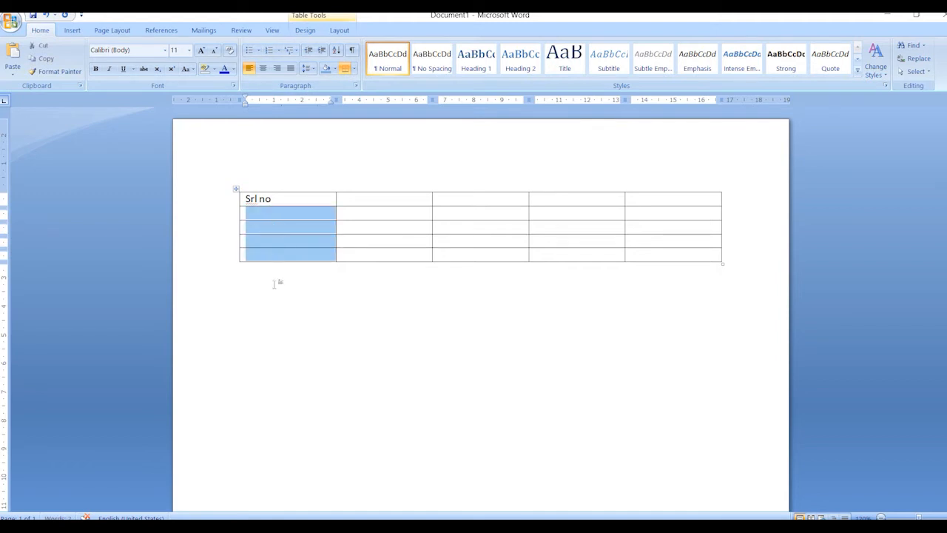
{"action": "left_click", "coordinate": [259, 212]}
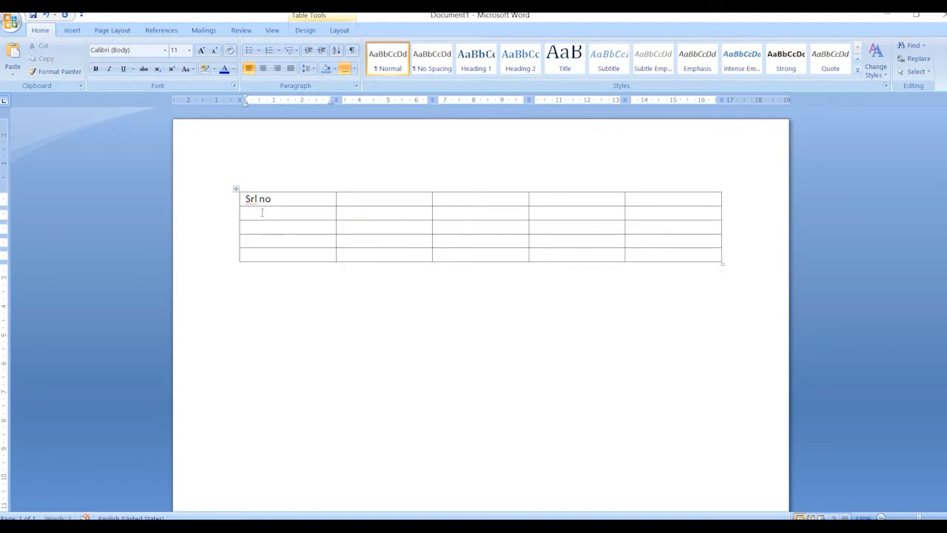
{"action": "left_click_drag", "start_coordinate": [259, 212], "coordinate": [276, 255]}
{"action": "left_click", "coordinate": [277, 49]}
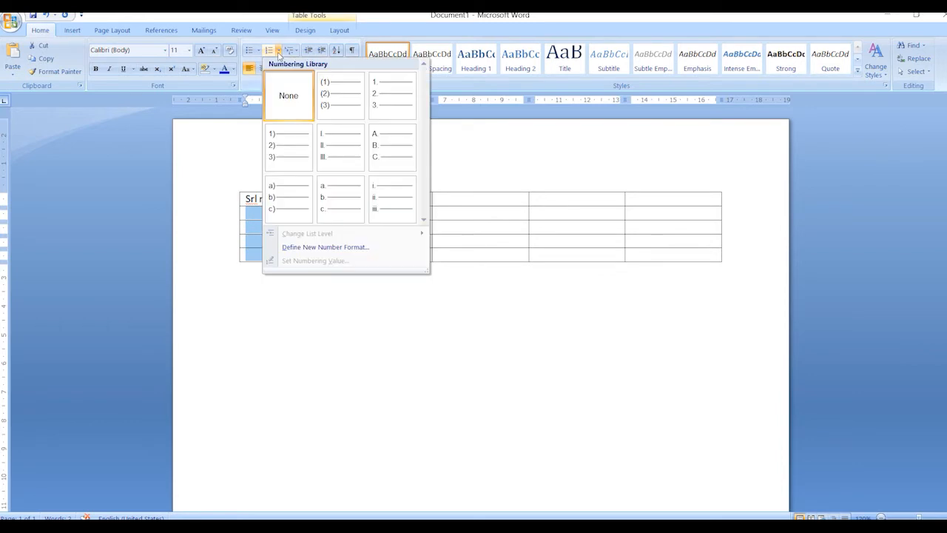
{"action": "left_click", "coordinate": [347, 108]}
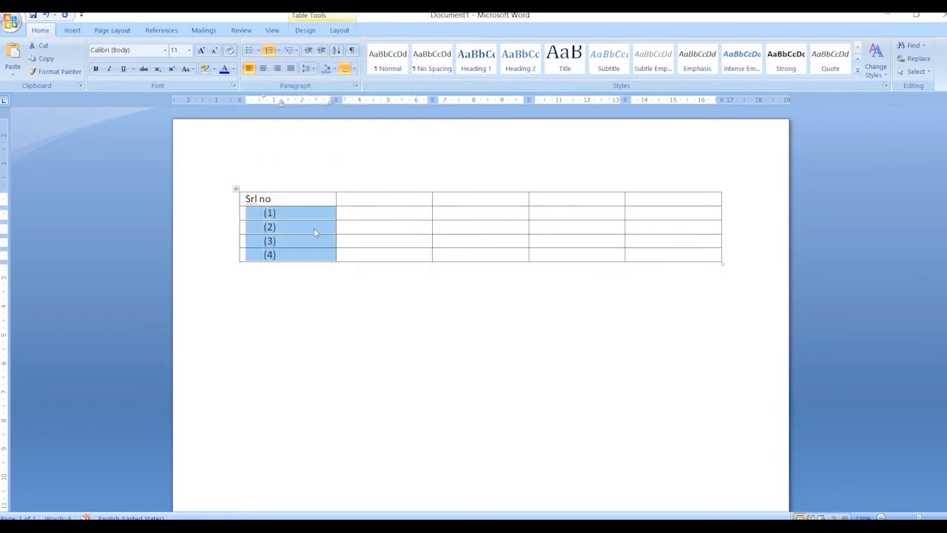
- Enter the headings "Apple", "Symbol" and "Formula" in the second, third and fourth cells of the first row
{"action": "left_click", "coordinate": [362, 199]}
{"action": "type", "text": "Apple"}
{"action": "left_click", "coordinate": [453, 202]}
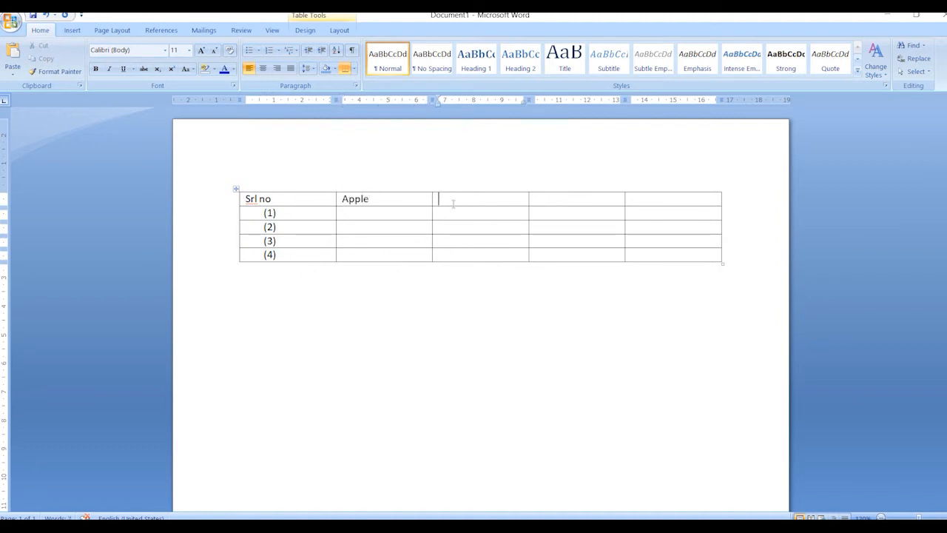
{"action": "type", "text": "Symbol"}
{"action": "key", "text": "Tab"}
{"action": "type", "text": "Formula"}
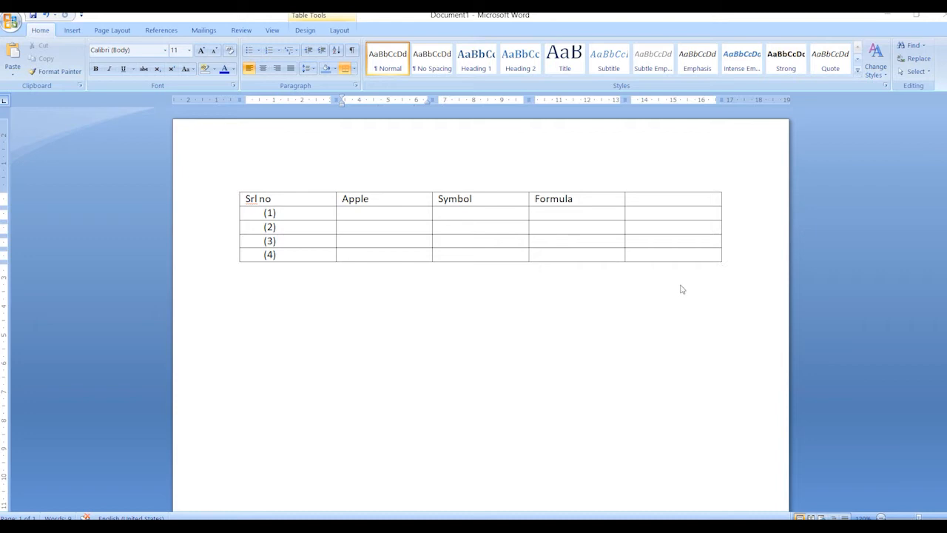
- Cut the entire table with its headings and numbering from the document
{"action": "left_click", "coordinate": [344, 215]}
{"action": "right_click", "coordinate": [236, 189]}
{"action": "left_click", "coordinate": [253, 197]}
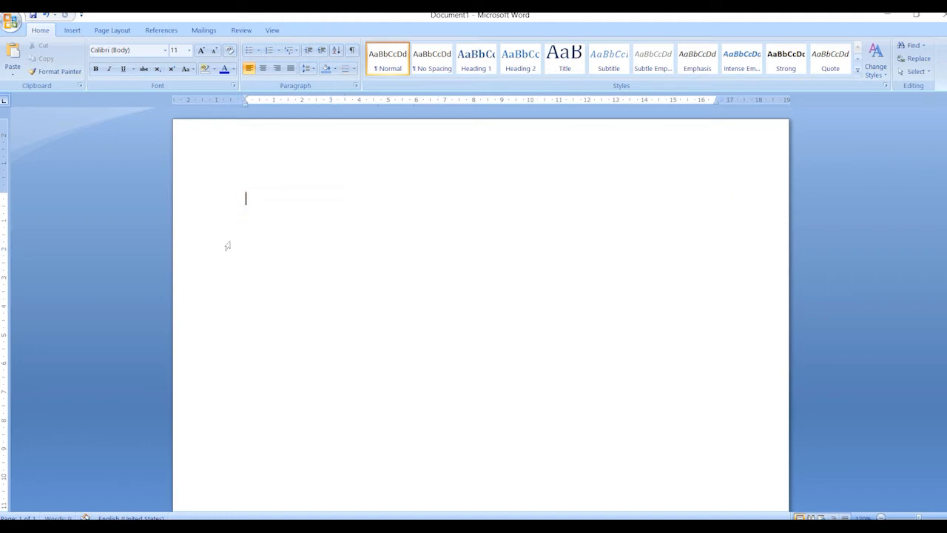
- Insert a table of seven columns and six rows into the empty document
{"action": "left_click", "coordinate": [70, 32]}
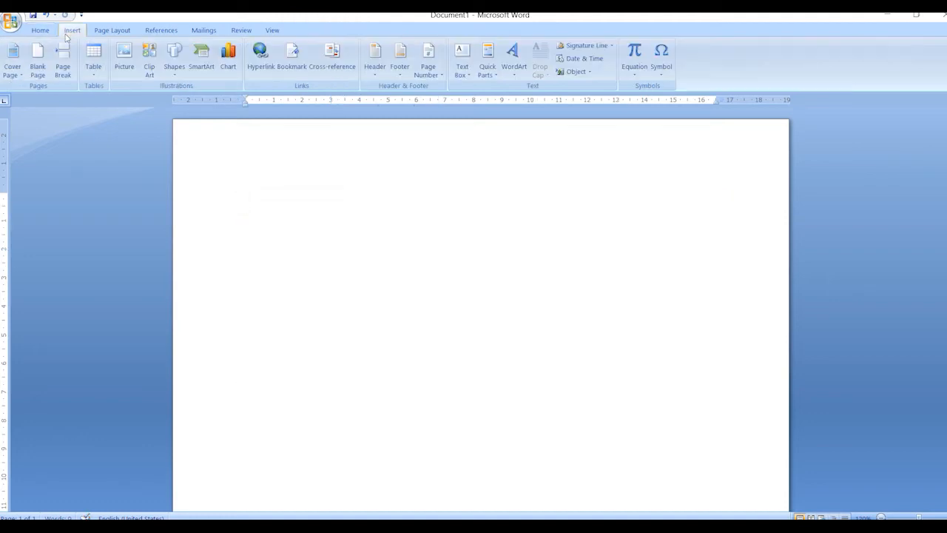
{"action": "left_click", "coordinate": [93, 59]}
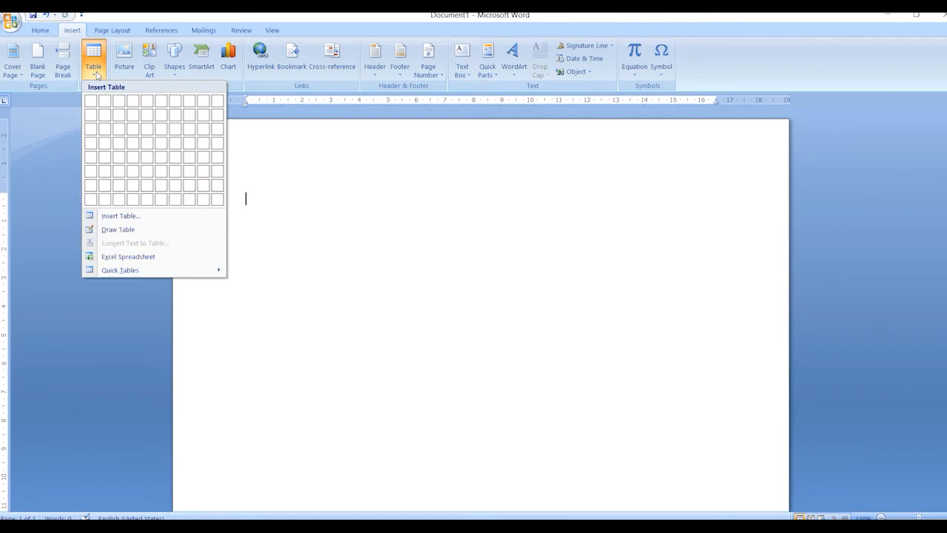
{"action": "left_click", "coordinate": [175, 177]}
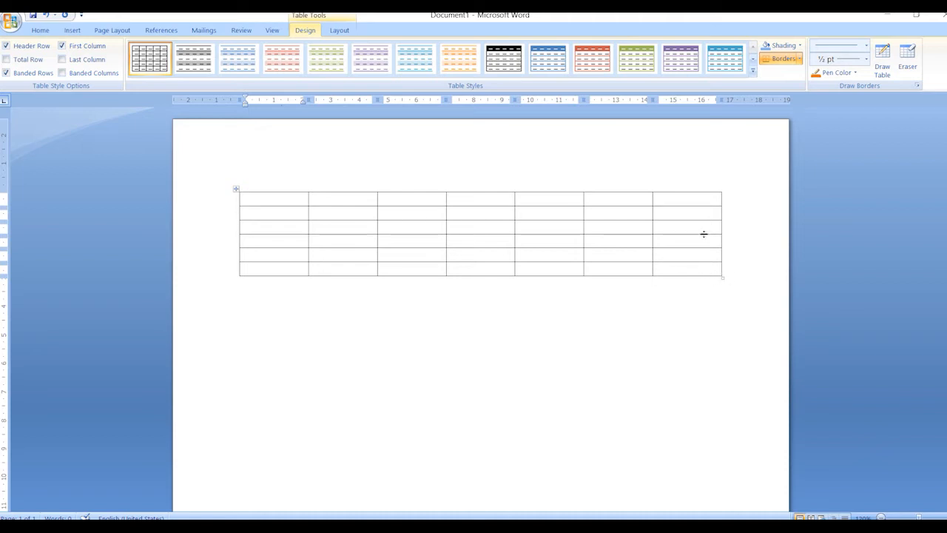
- Try to make the table's last row taller by moving its lower border, and undo that height change
{"action": "left_click_drag", "start_coordinate": [637, 276], "coordinate": [632, 306]}
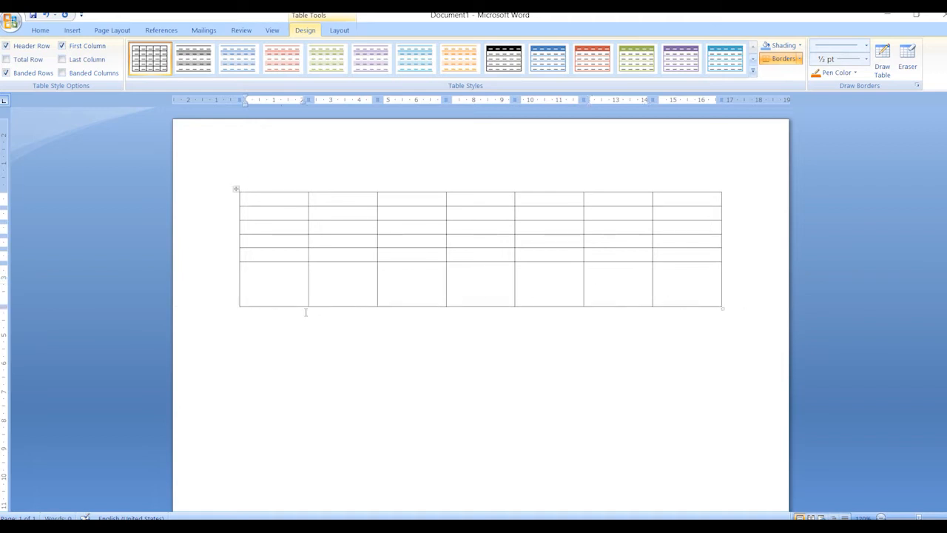
{"action": "key", "text": "ctrl+z"}
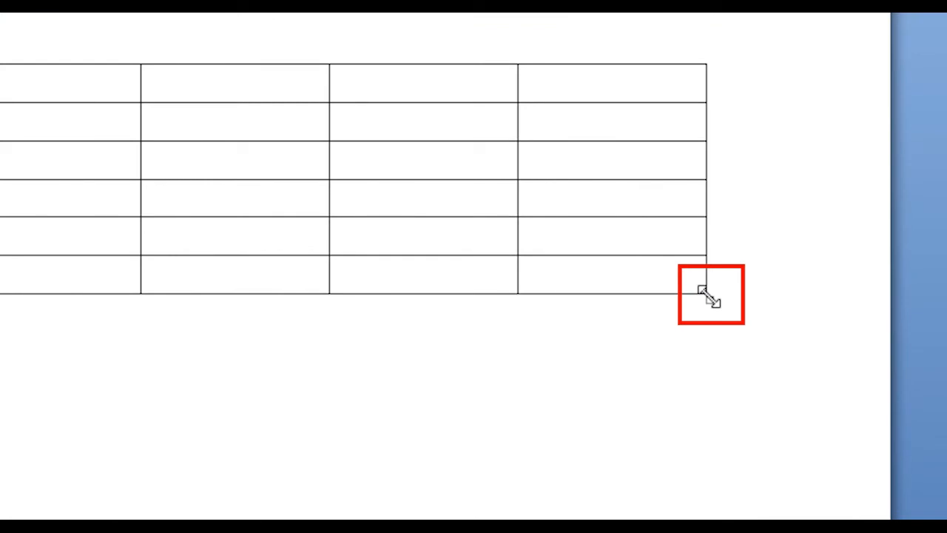
- Resize the whole table from its corner to about double its height, with all rows growing evenly
{"action": "left_click_drag", "start_coordinate": [708, 295], "coordinate": [709, 438]}
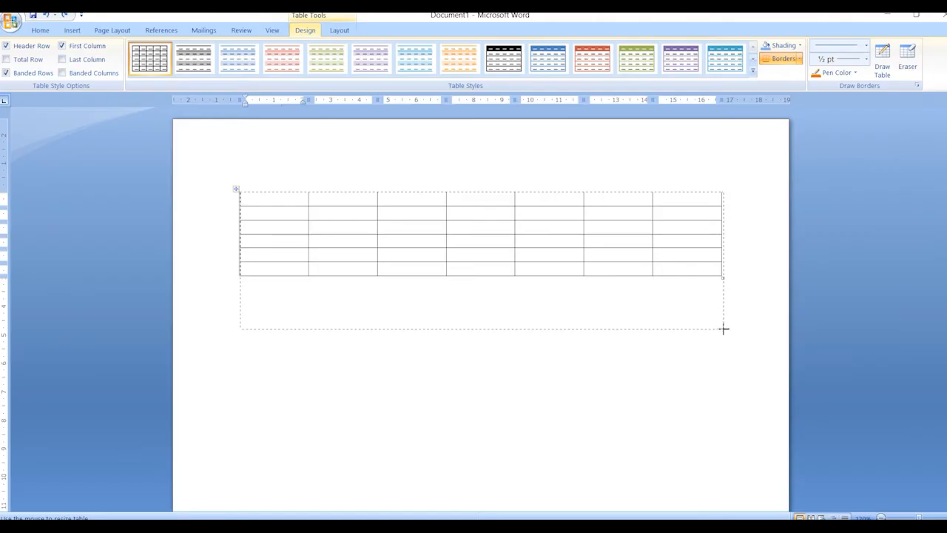
{"action": "left_click_drag", "start_coordinate": [723, 328], "coordinate": [715, 358]}
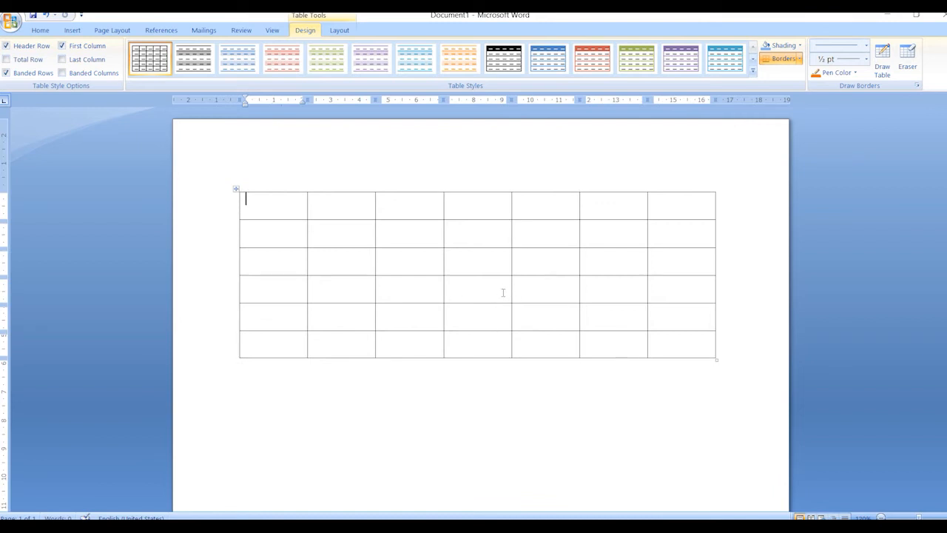
- Merge all seven cells of the first row into one and enter "Merged" in it
{"action": "left_click_drag", "start_coordinate": [303, 209], "coordinate": [668, 205]}
{"action": "right_click", "coordinate": [485, 200]}
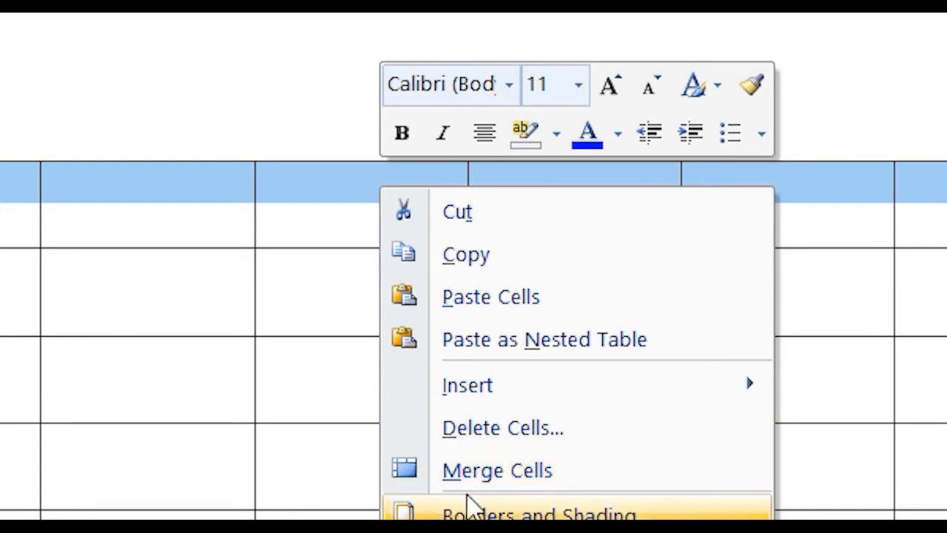
{"action": "left_click", "coordinate": [565, 467]}
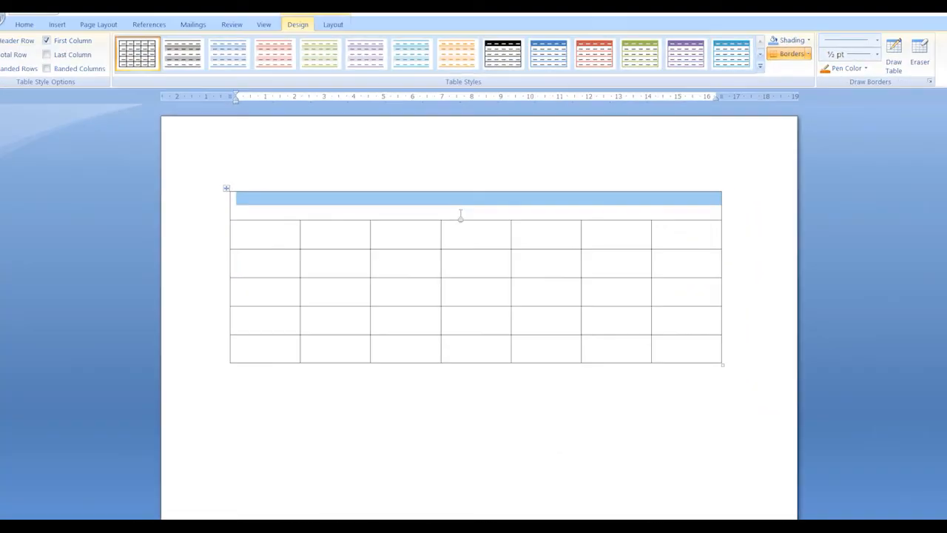
{"action": "left_click", "coordinate": [381, 224]}
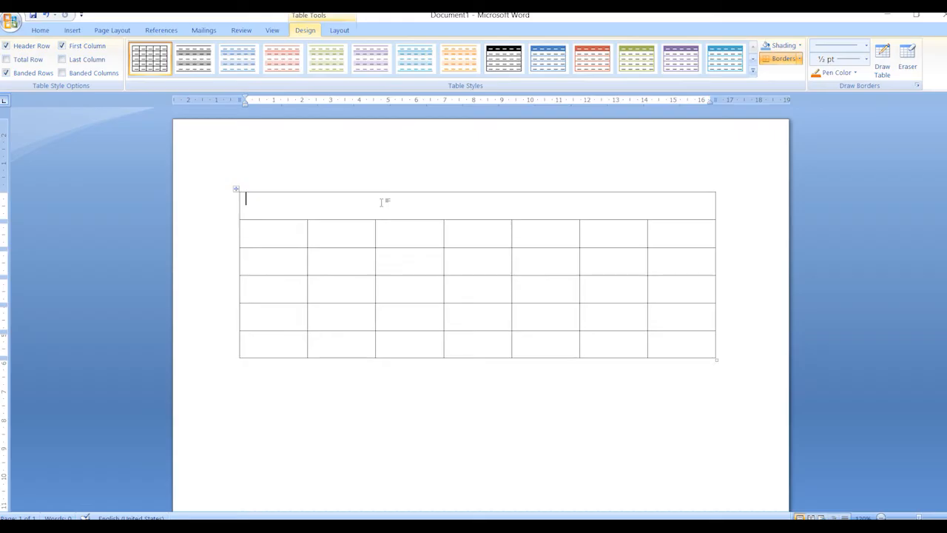
{"action": "type", "text": "Merged"}
- Enter "Cell" in the first and second cells of the second row
{"action": "left_click", "coordinate": [299, 236]}
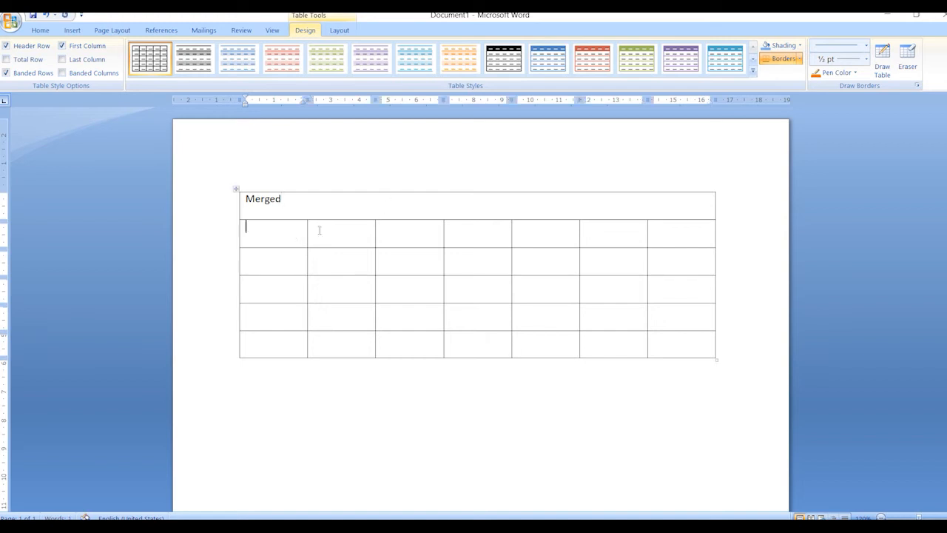
{"action": "type", "text": "Cell"}
{"action": "key", "text": "Tab"}
{"action": "type", "text": "cel"}
{"action": "key", "text": "BackSpace"}
{"action": "key", "text": "BackSpace"}
{"action": "key", "text": "BackSpace"}
{"action": "type", "text": "Cell"}
- Copy the "Cell" entries across the second row to fill its remaining five cells
{"action": "left_click", "coordinate": [309, 239]}
{"action": "left_click", "coordinate": [341, 231]}
{"action": "left_click_drag", "start_coordinate": [342, 229], "coordinate": [256, 239]}
{"action": "key", "text": "ctrl+c"}
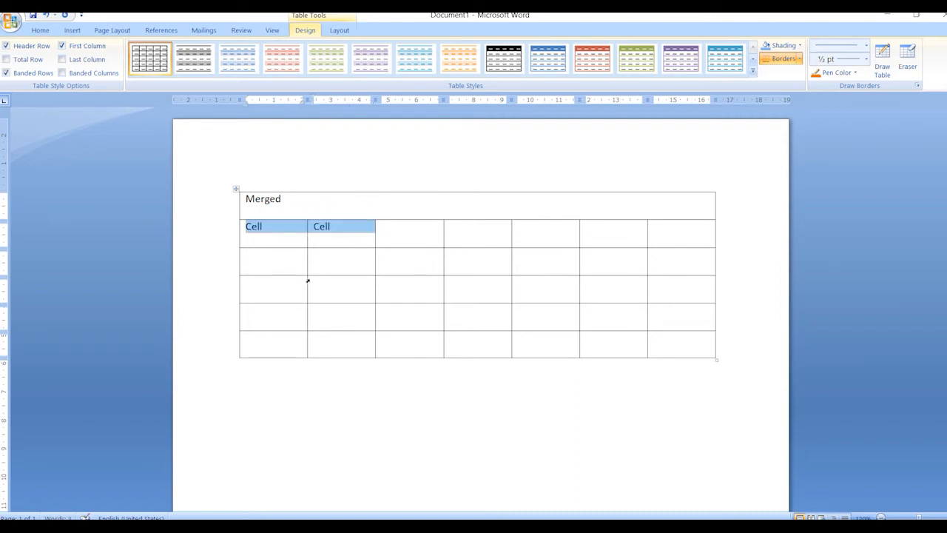
{"action": "left_click", "coordinate": [403, 232]}
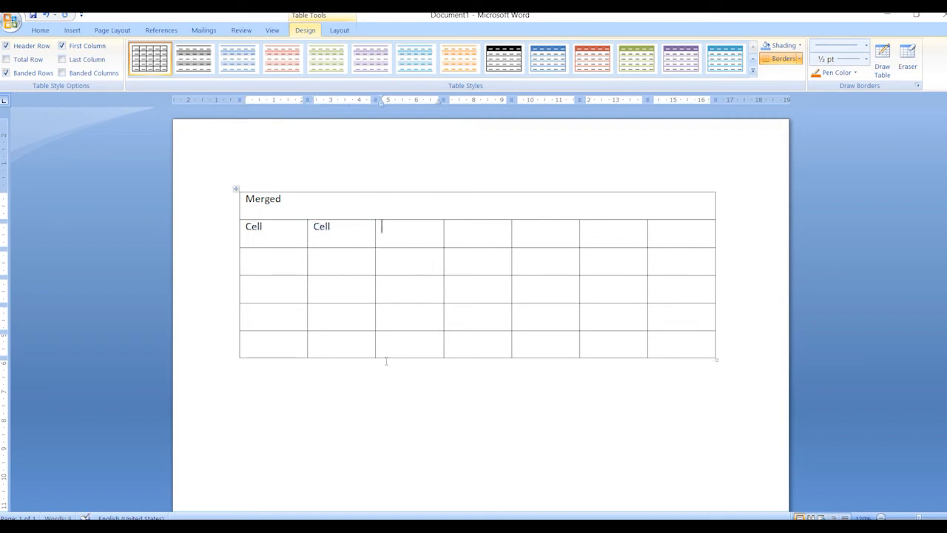
{"action": "key", "text": "ctrl+v"}
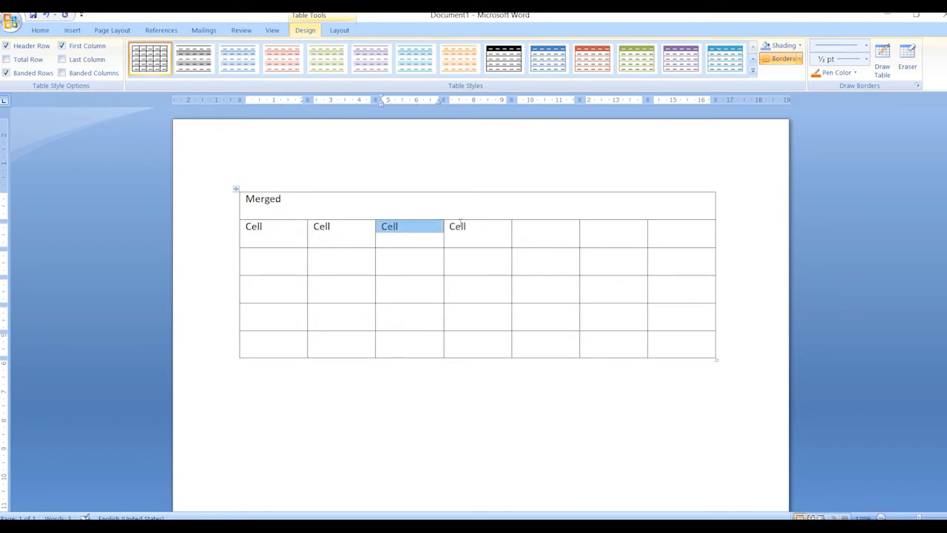
{"action": "left_click", "coordinate": [535, 228]}
{"action": "left_click_drag", "start_coordinate": [460, 233], "coordinate": [274, 241]}
{"action": "key", "text": "ctrl+c"}
{"action": "left_click", "coordinate": [517, 230]}
{"action": "key", "text": "ctrl+v"}
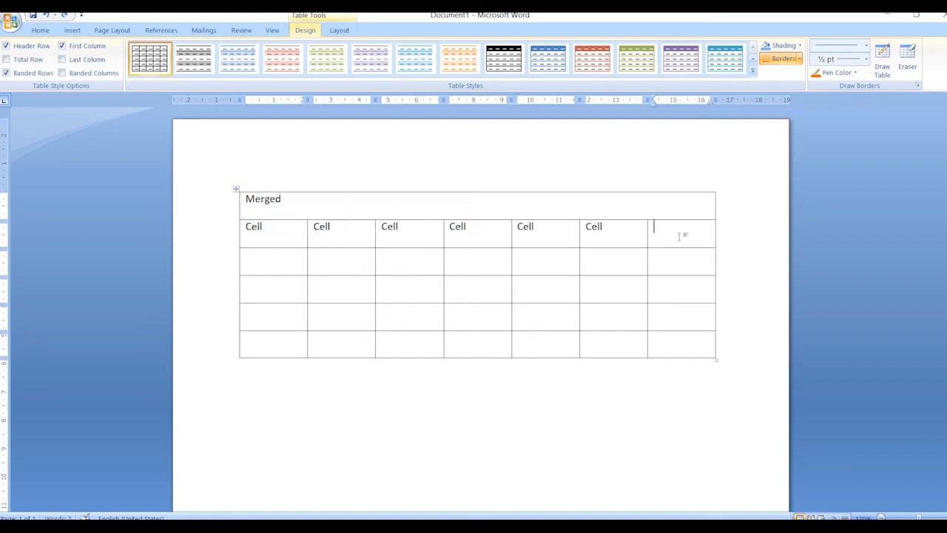
- Copy the filled second row into the four empty rows below it
{"action": "left_click_drag", "start_coordinate": [680, 230], "coordinate": [271, 240]}
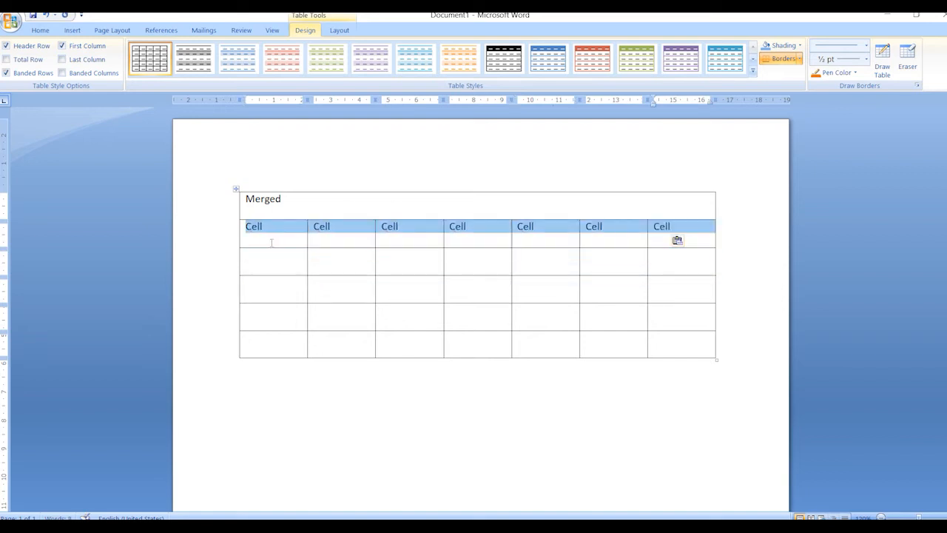
{"action": "left_click", "coordinate": [263, 261]}
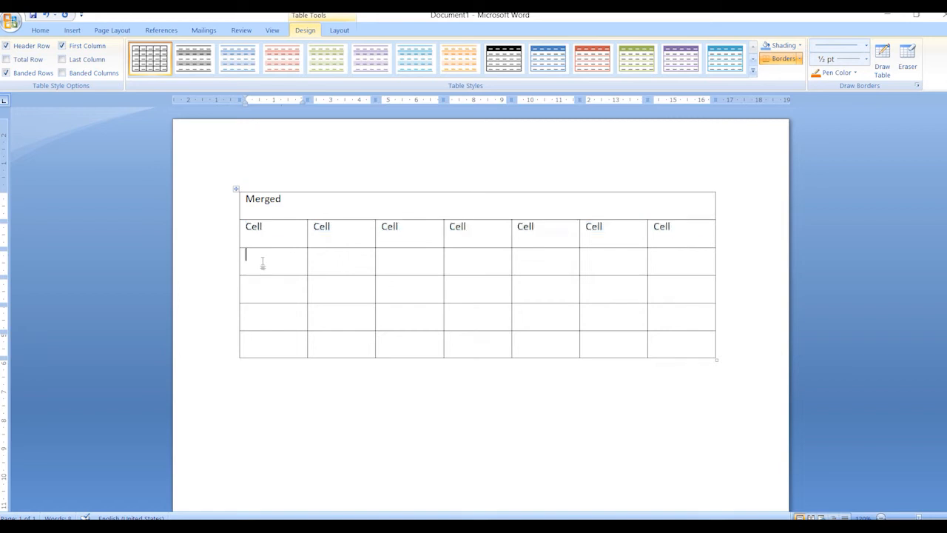
{"action": "key", "text": "ctrl+v"}
{"action": "left_click", "coordinate": [271, 290]}
{"action": "key", "text": "ctrl+v"}
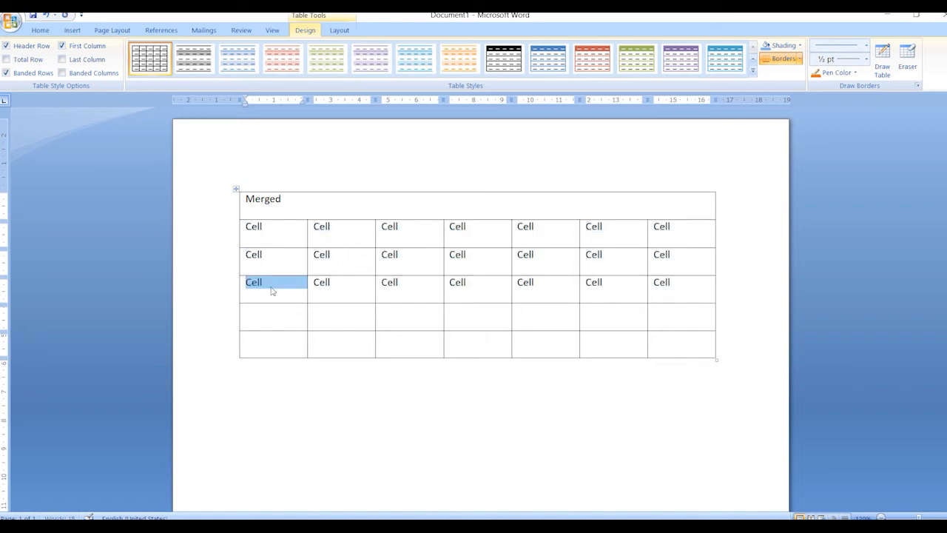
{"action": "left_click", "coordinate": [271, 317]}
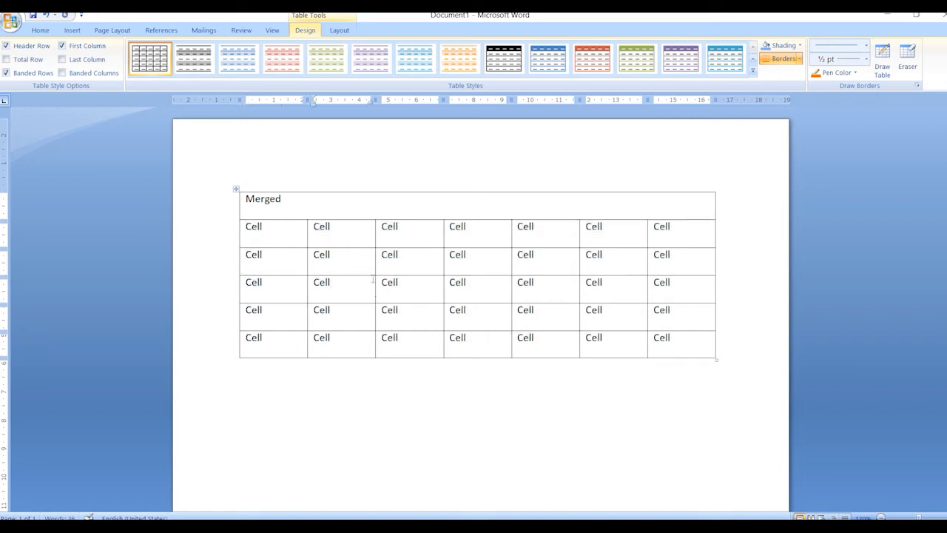
- Try centre and right alignment on the "Merged" text in the first row, and leave it centred
{"action": "left_click", "coordinate": [278, 205]}
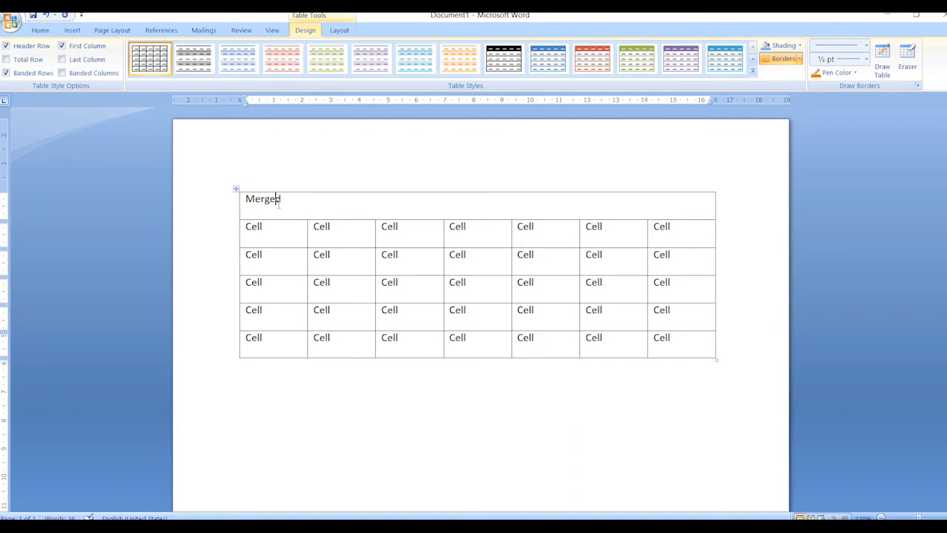
{"action": "key", "text": "ctrl+e"}
{"action": "key", "text": "ctrl+r"}
{"action": "key", "text": "ctrl+e"}
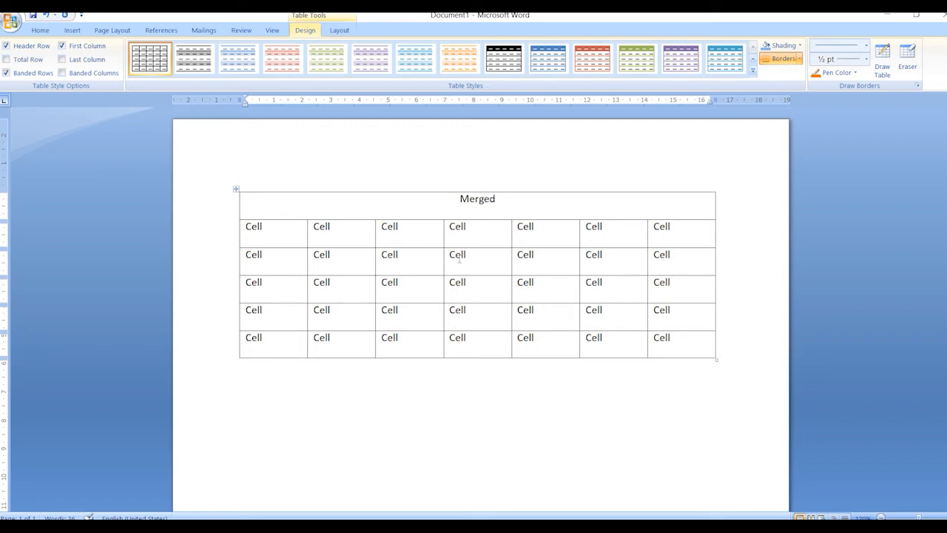
{"action": "left_click", "coordinate": [464, 259]}
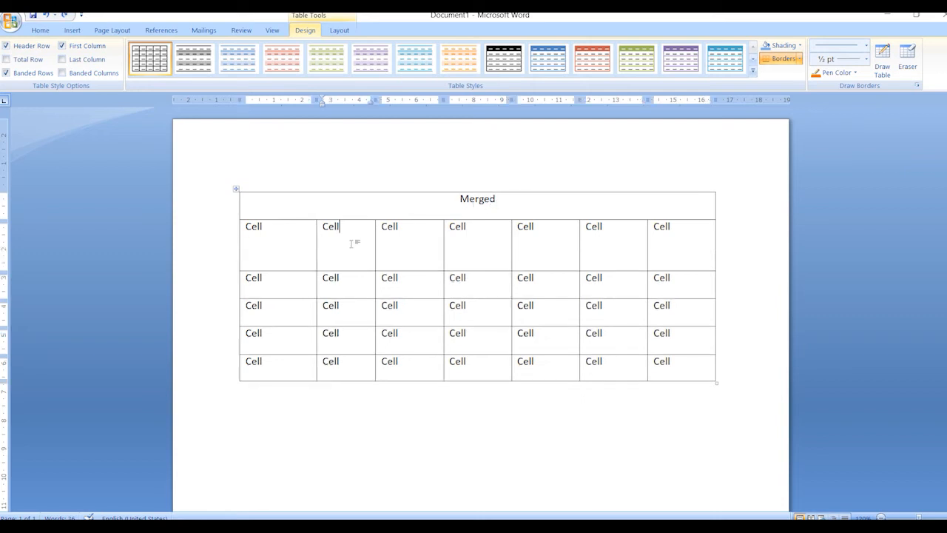
- Split the first cell of the second row into 2 columns and 1 row
{"action": "left_click", "coordinate": [293, 246]}
{"action": "right_click", "coordinate": [289, 234]}
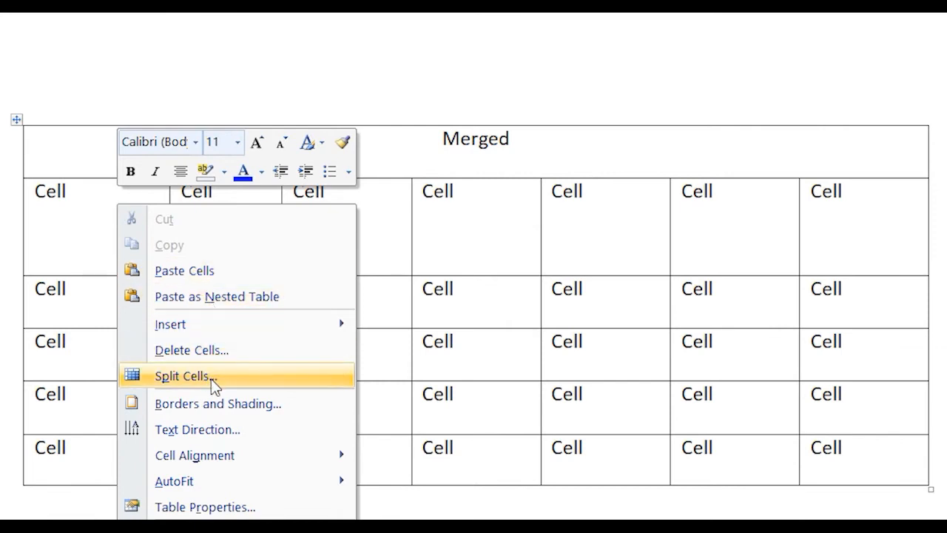
{"action": "left_click", "coordinate": [213, 377]}
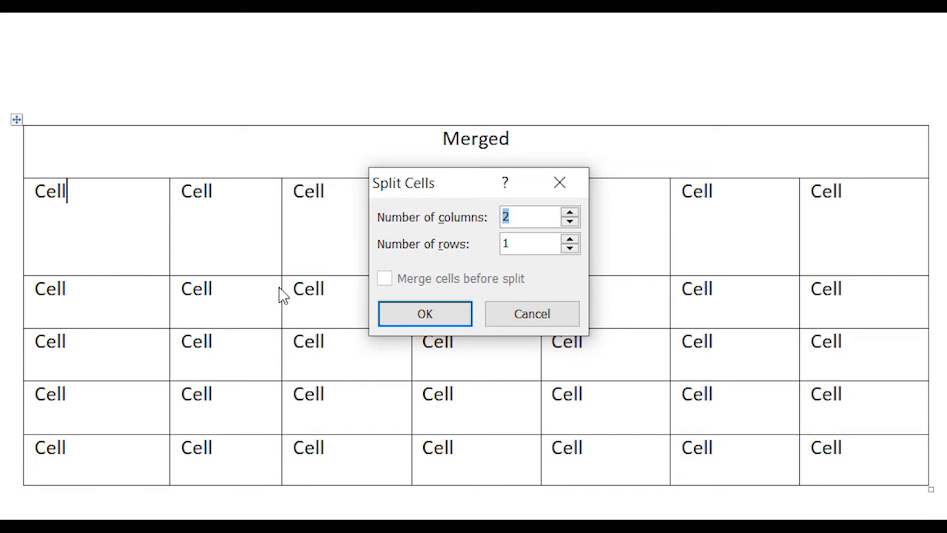
{"action": "left_click", "coordinate": [433, 316]}
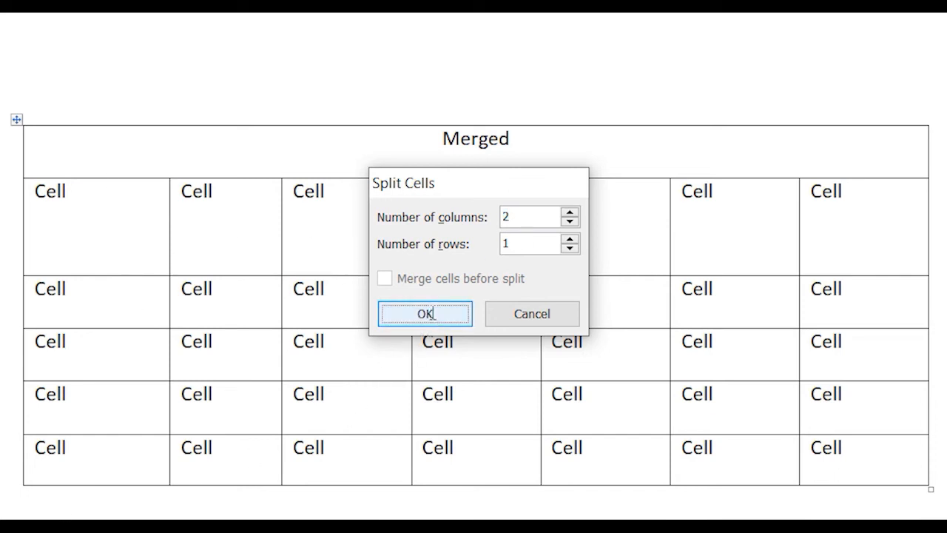
- Split the second "Cell" entry of the second row into 4 columns and 1 row
{"action": "left_click", "coordinate": [255, 240]}
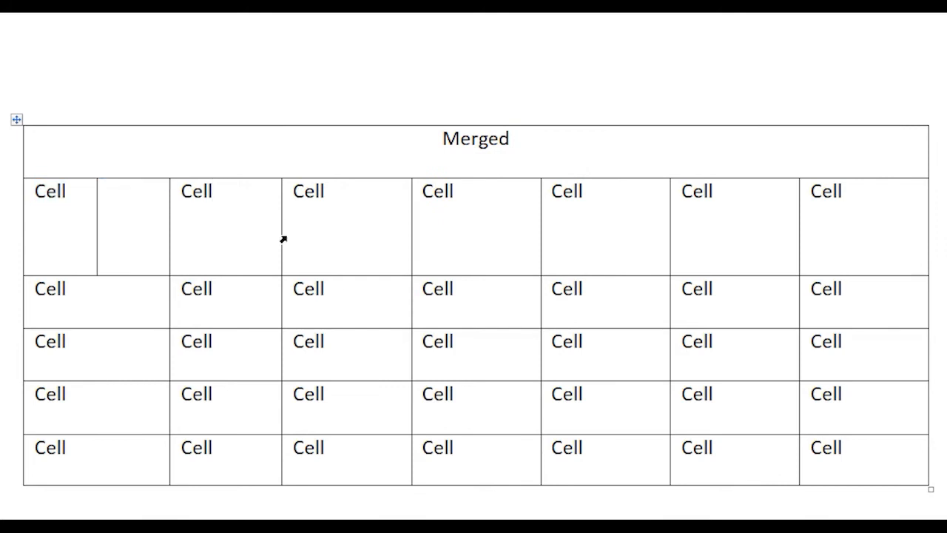
{"action": "right_click", "coordinate": [236, 199]}
{"action": "left_click", "coordinate": [349, 361]}
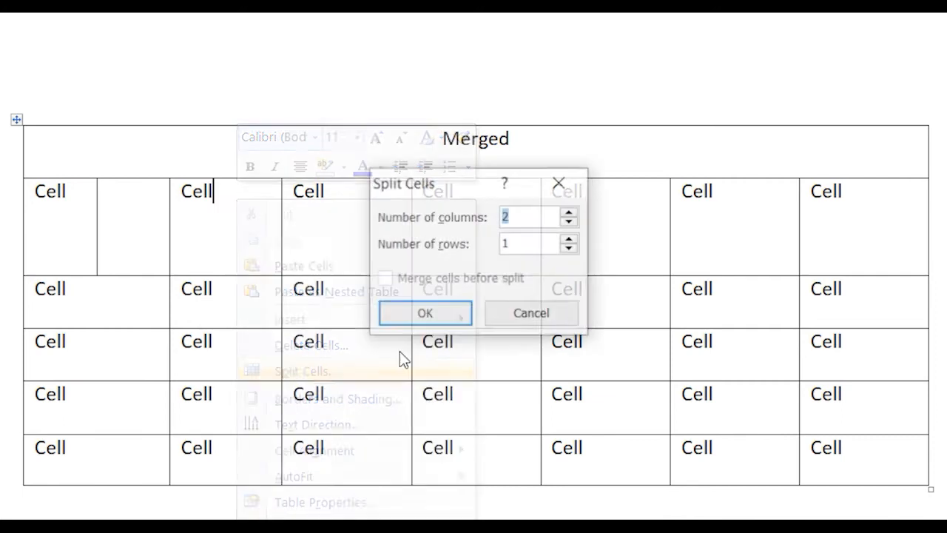
{"action": "left_click", "coordinate": [570, 212]}
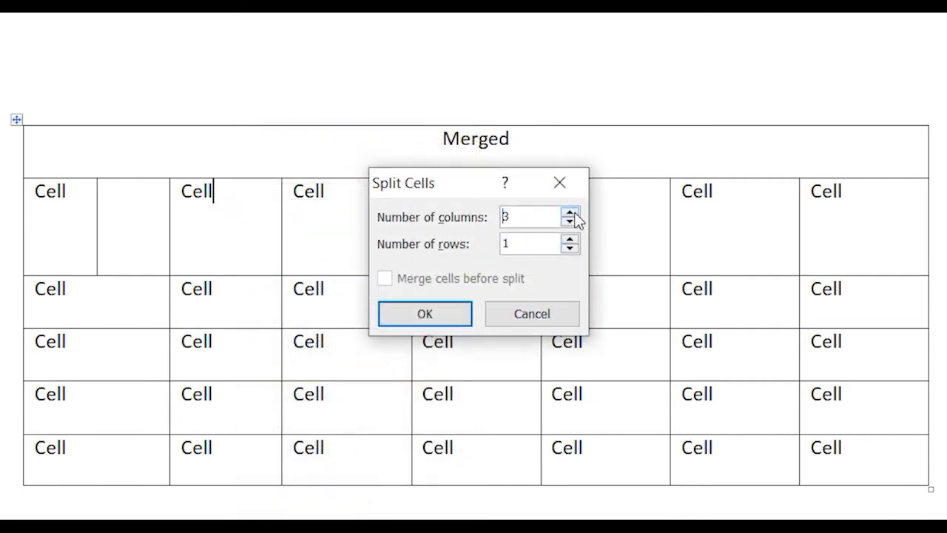
{"action": "left_click", "coordinate": [574, 212]}
{"action": "left_click", "coordinate": [463, 310]}
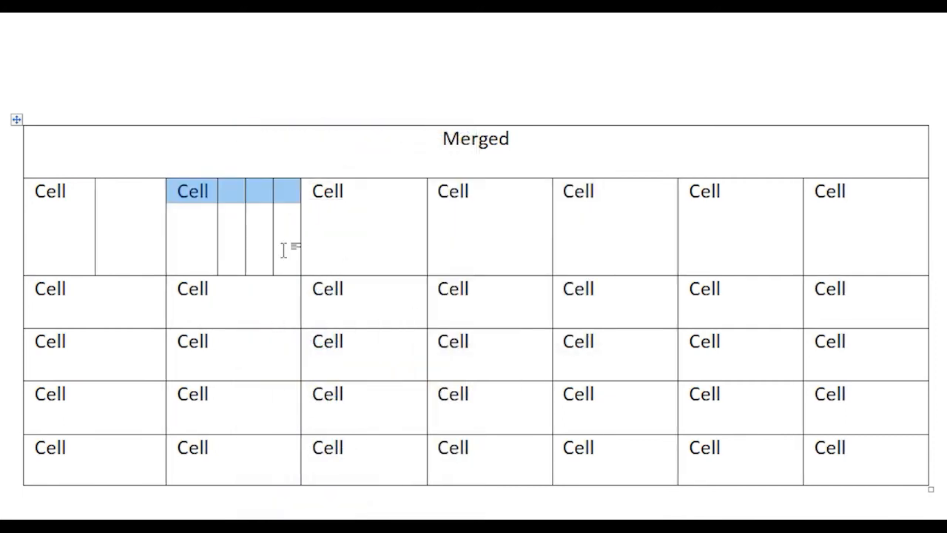
{"action": "left_click", "coordinate": [271, 216]}
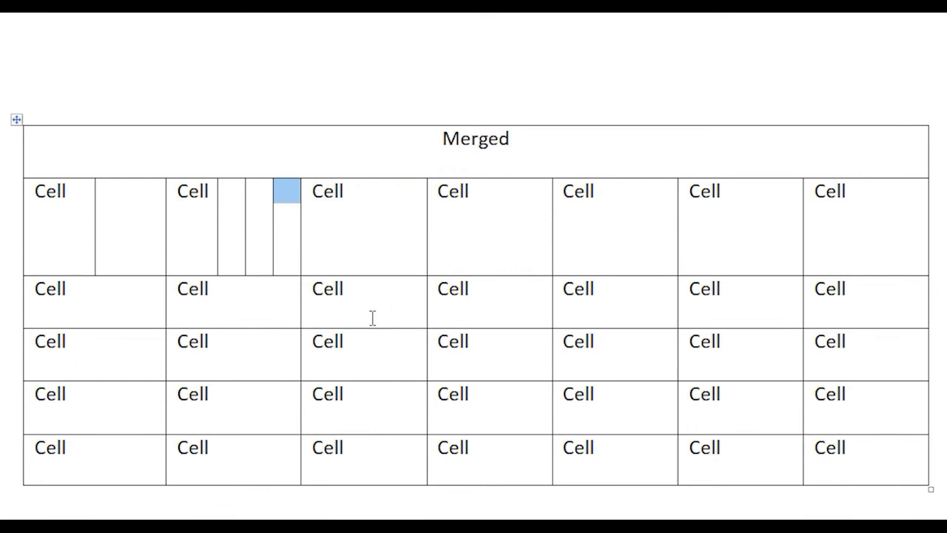